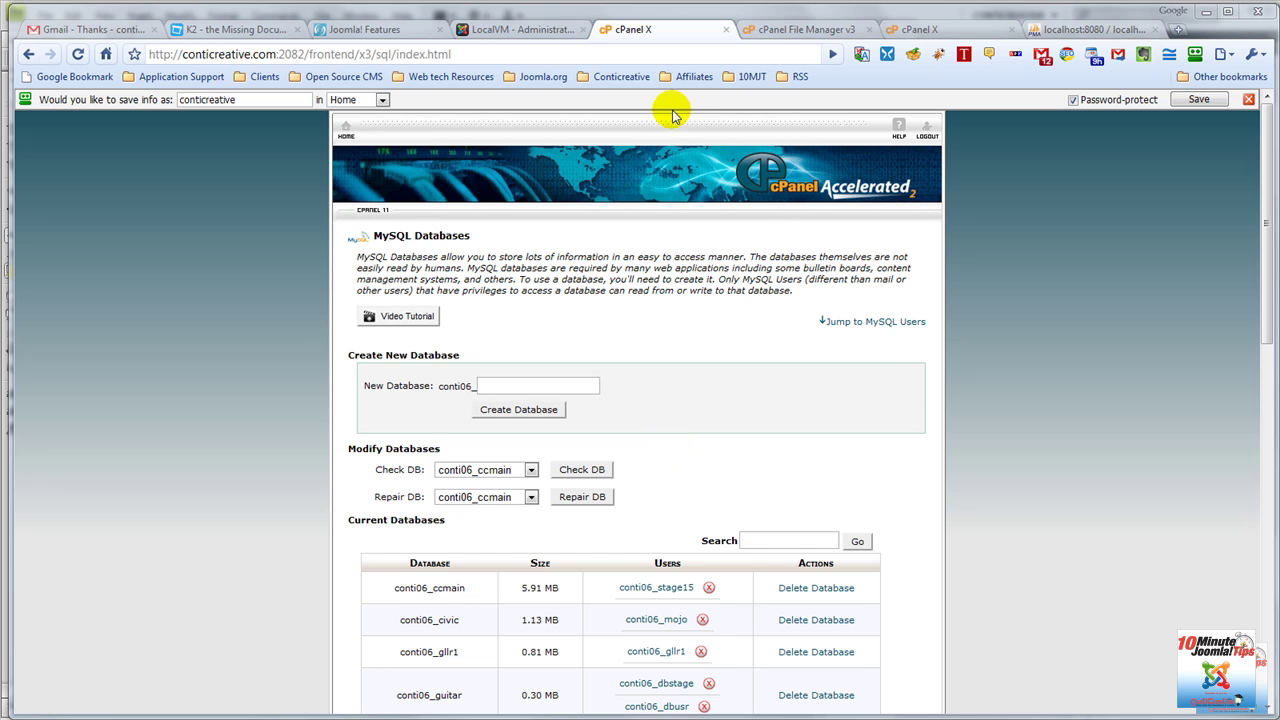
Step: Open configuration.php from public_html/localvm in the cPanel Code Editor
{"action": "left_click", "coordinate": [792, 29]}
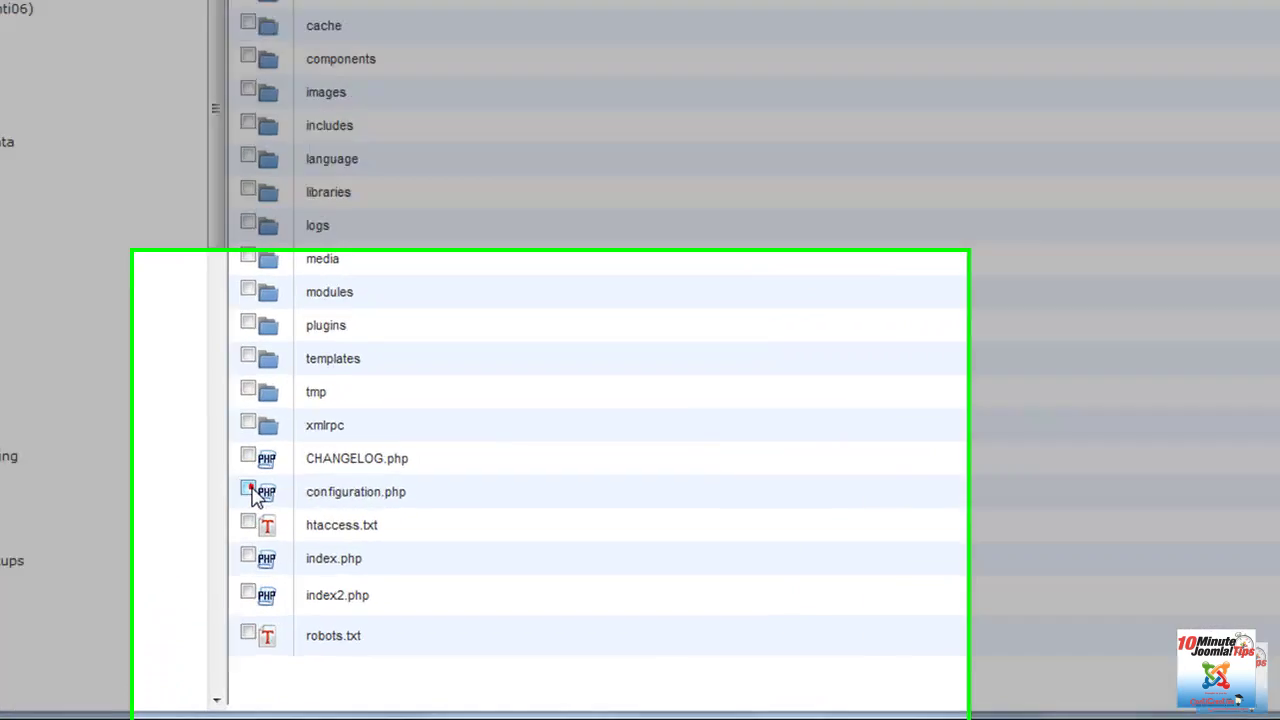
{"action": "left_click", "coordinate": [248, 491]}
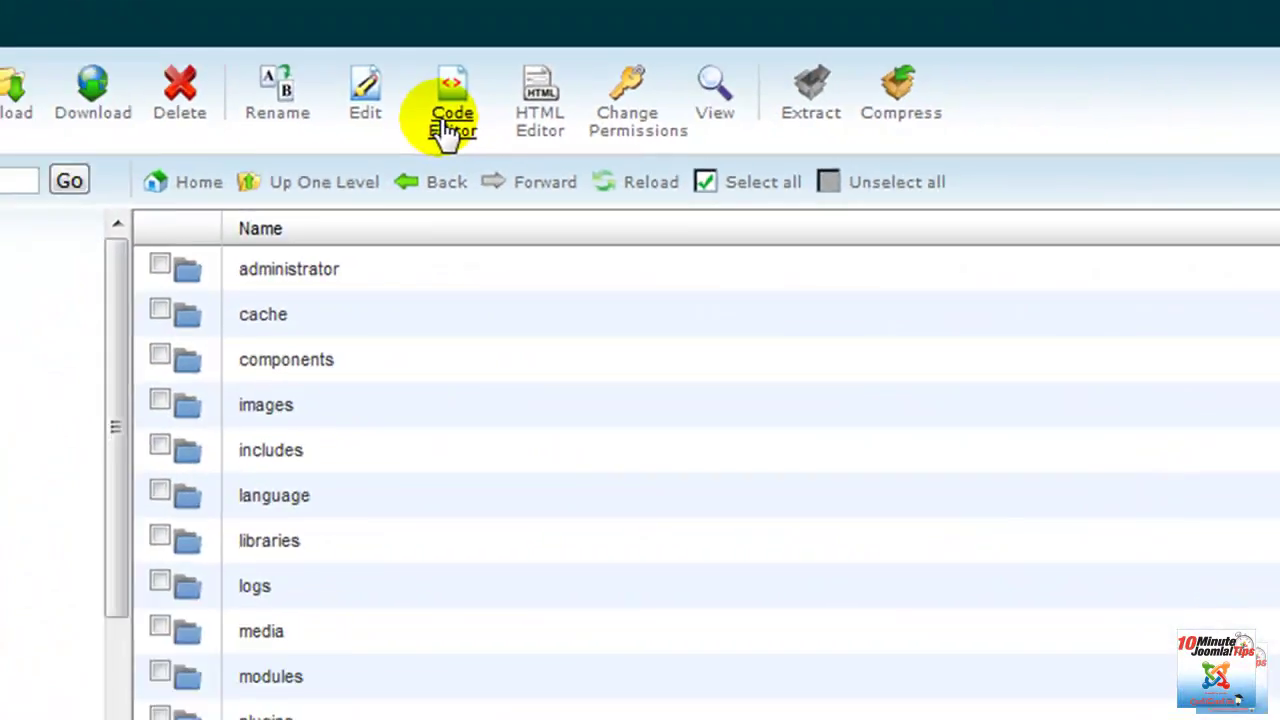
{"action": "left_click", "coordinate": [405, 165]}
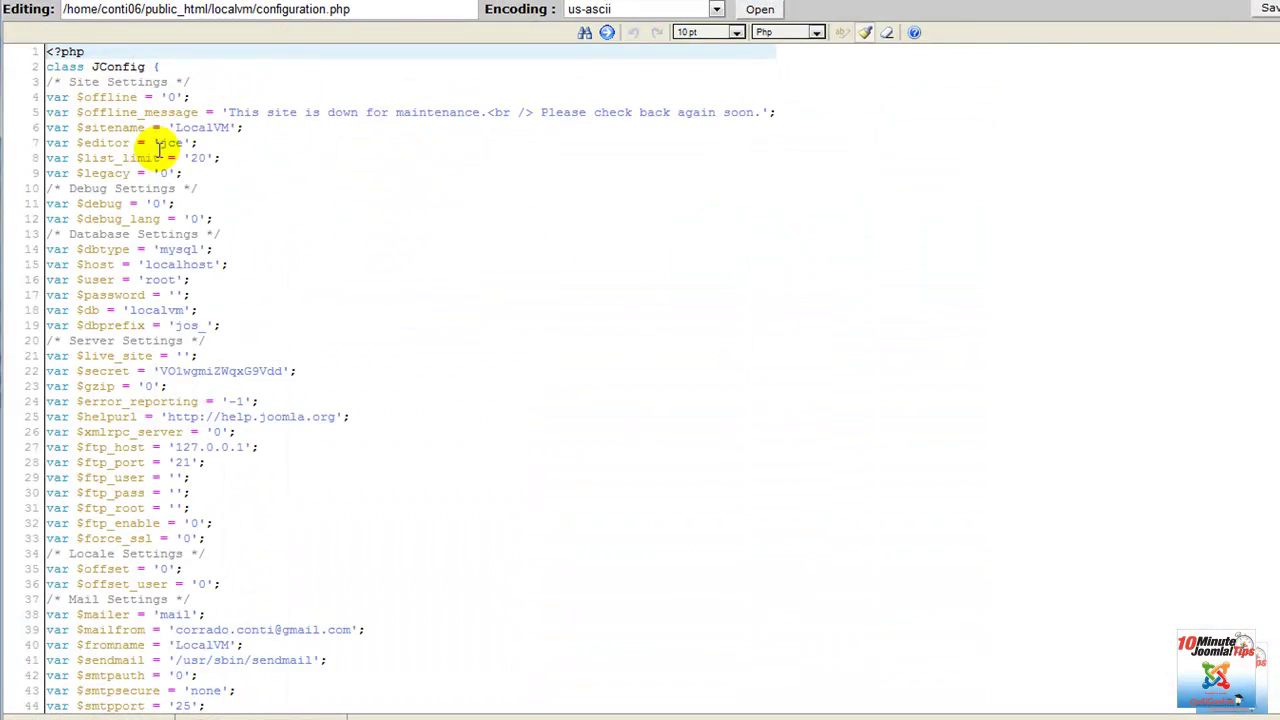
Step: Open the main site's public_html/configuration.php in a second Code Editor tab for reference
{"action": "left_click", "coordinate": [116, 186]}
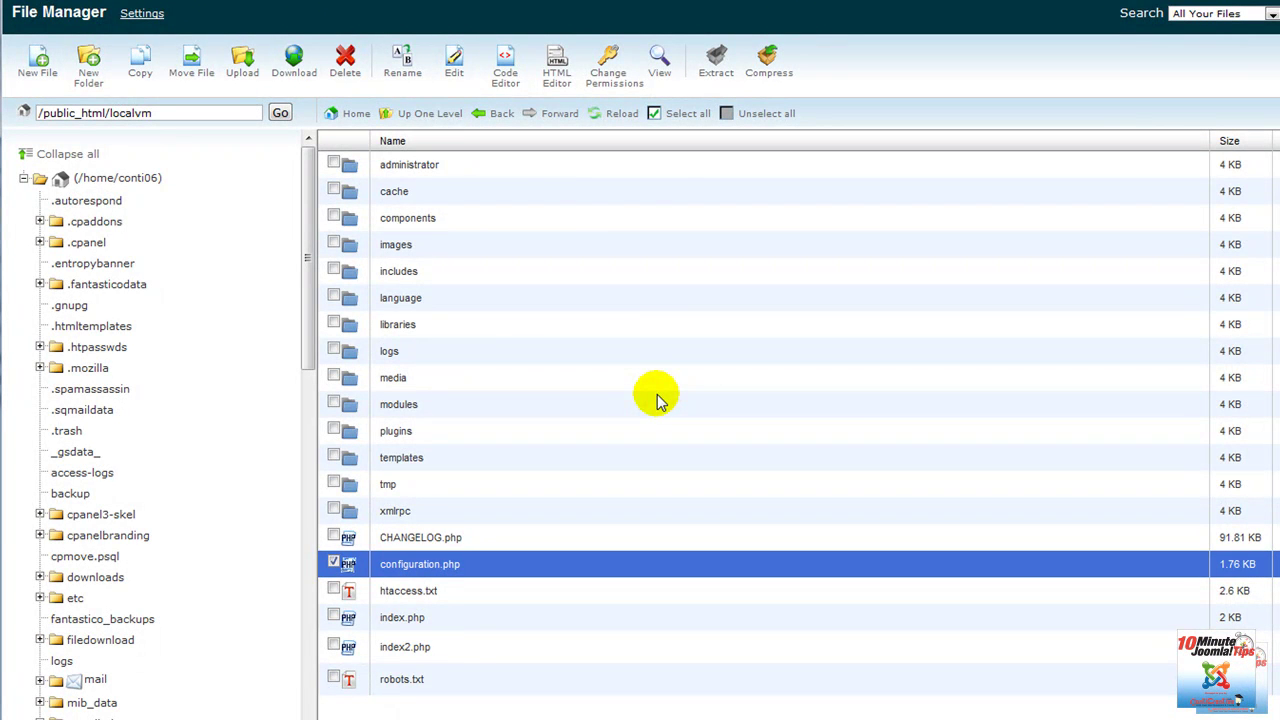
{"action": "left_click", "coordinate": [437, 117]}
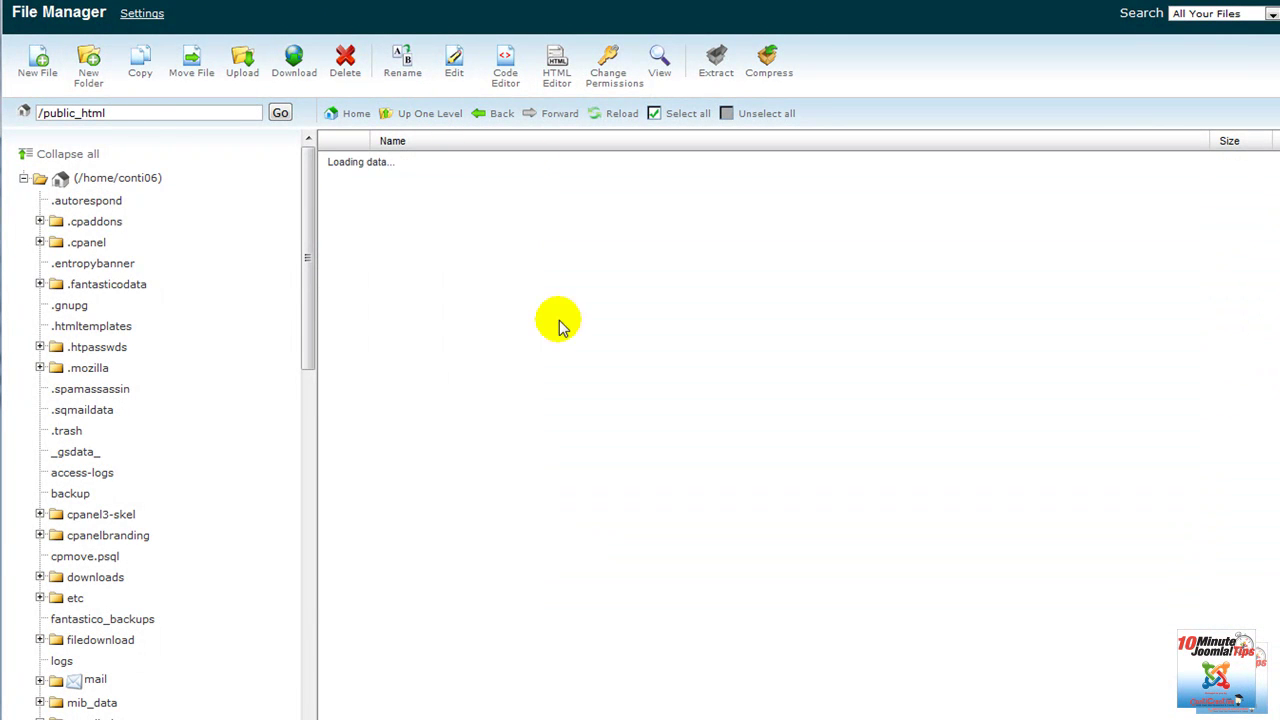
{"action": "scroll", "coordinate": [440, 360], "scroll_direction": "down", "scroll_amount": 2}
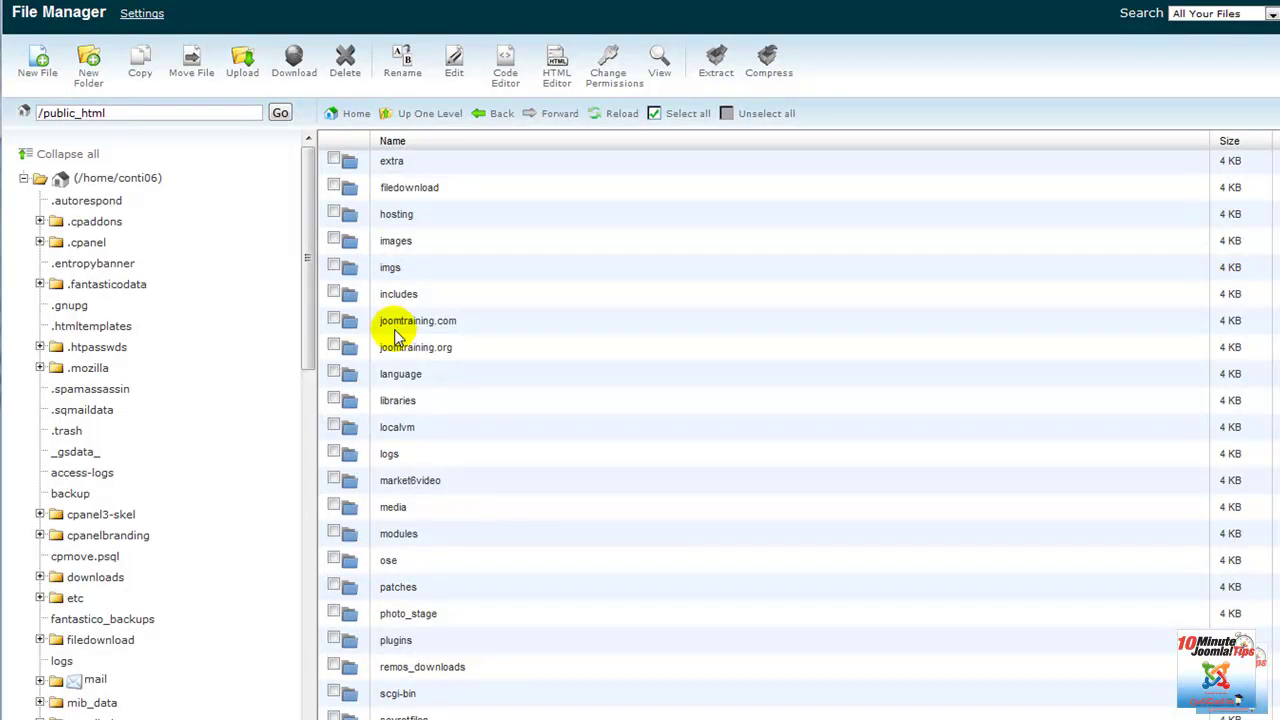
{"action": "scroll", "coordinate": [451, 409], "scroll_direction": "down", "scroll_amount": 7}
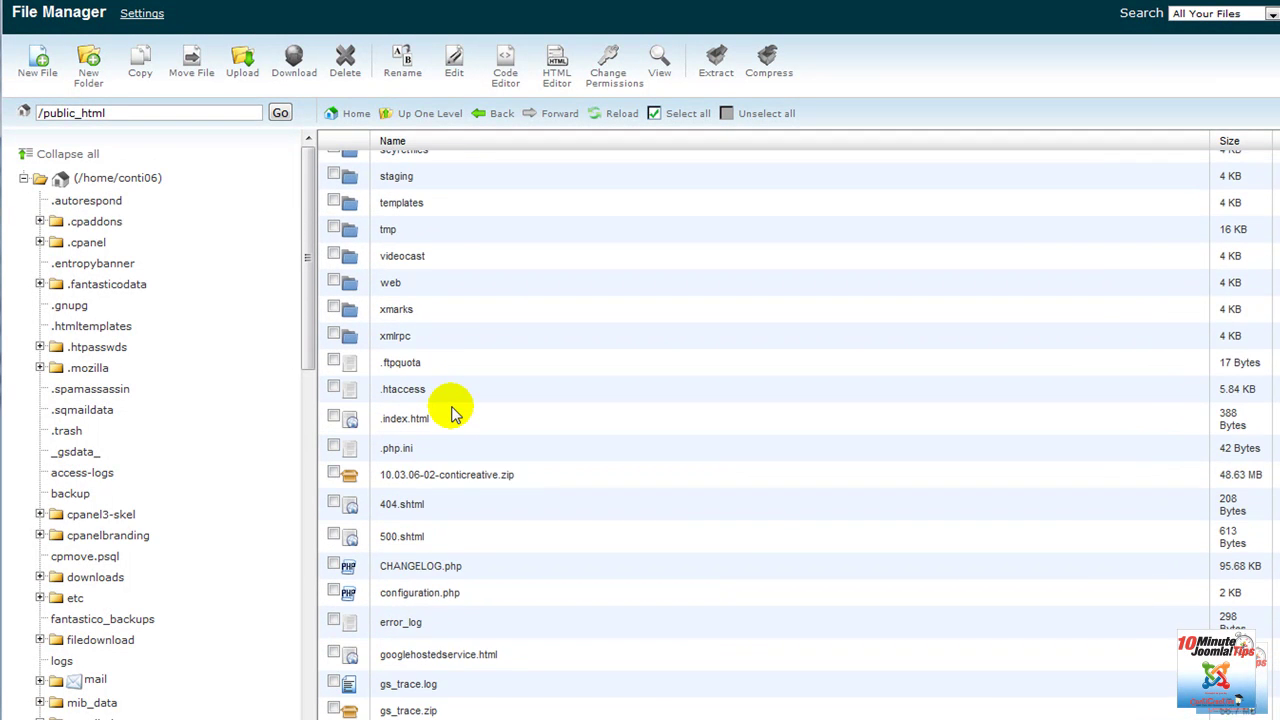
{"action": "scroll", "coordinate": [451, 409], "scroll_direction": "down", "scroll_amount": 1}
{"action": "left_click", "coordinate": [335, 402]}
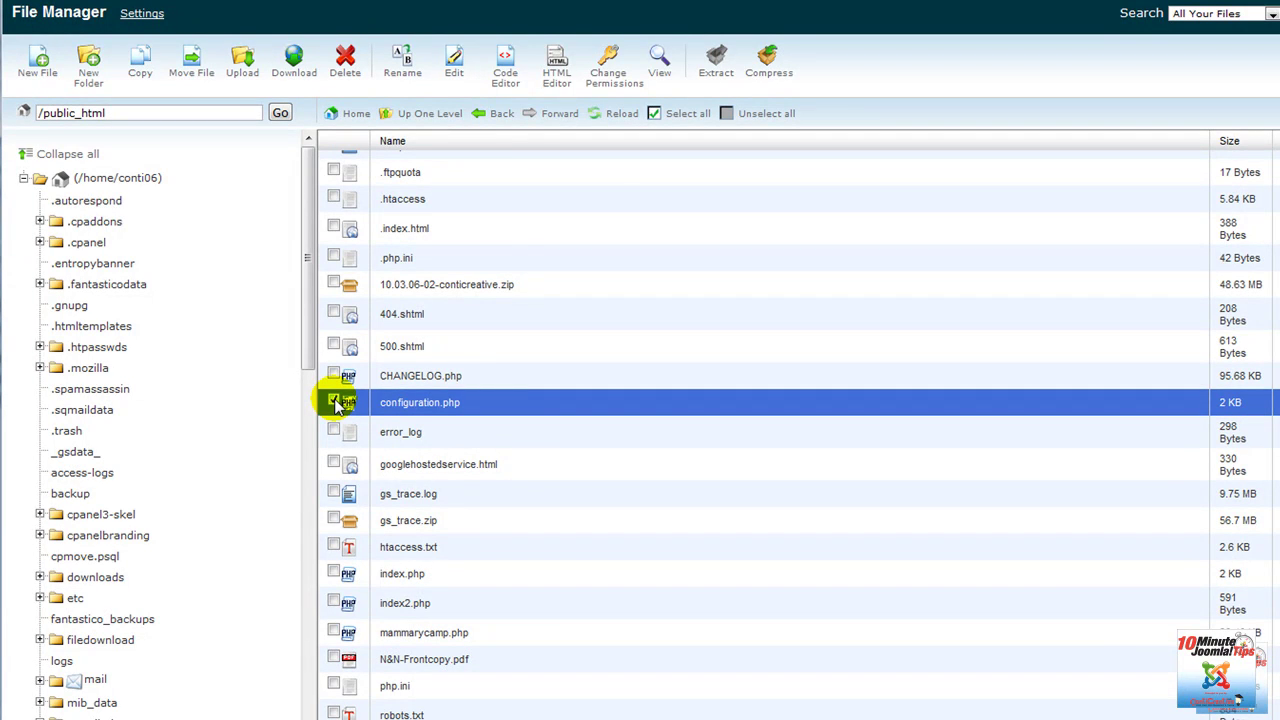
{"action": "left_click", "coordinate": [505, 62]}
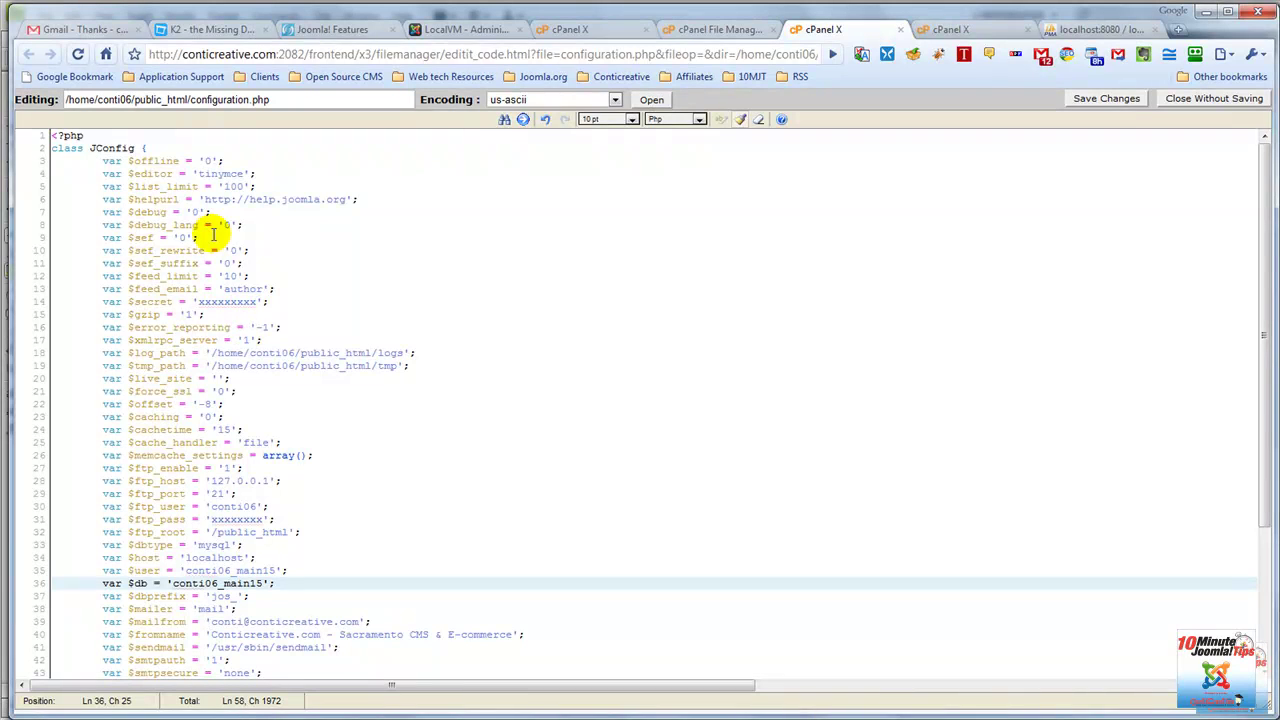
Step: Paste the hosting database user name from the credentials note into the $user line
{"action": "left_click", "coordinate": [710, 30]}
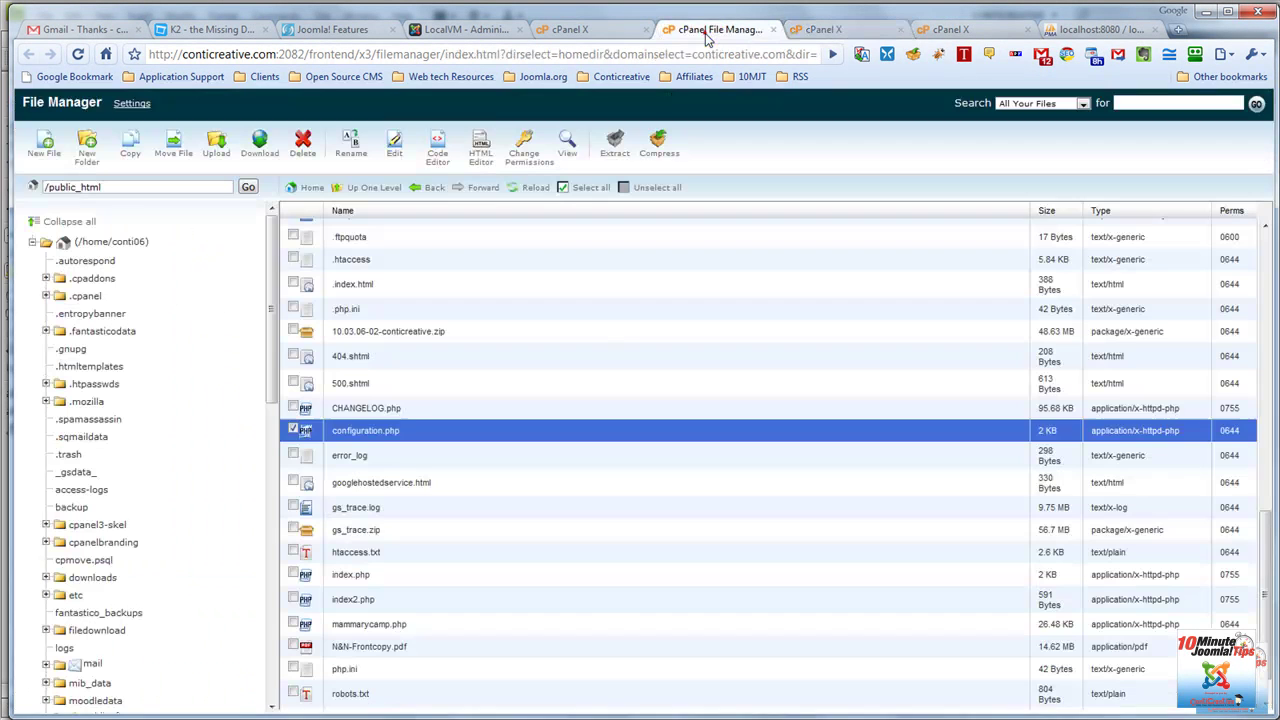
{"action": "left_click", "coordinate": [945, 30]}
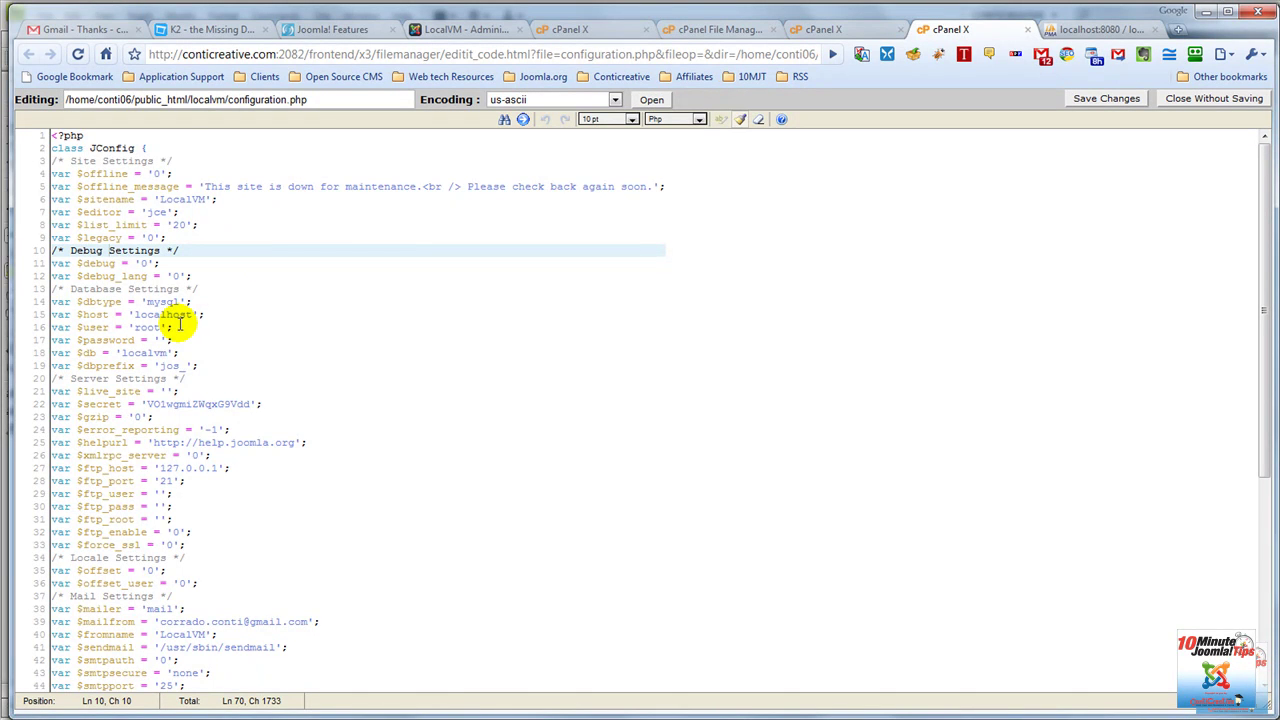
{"action": "key", "text": "alt+Tab"}
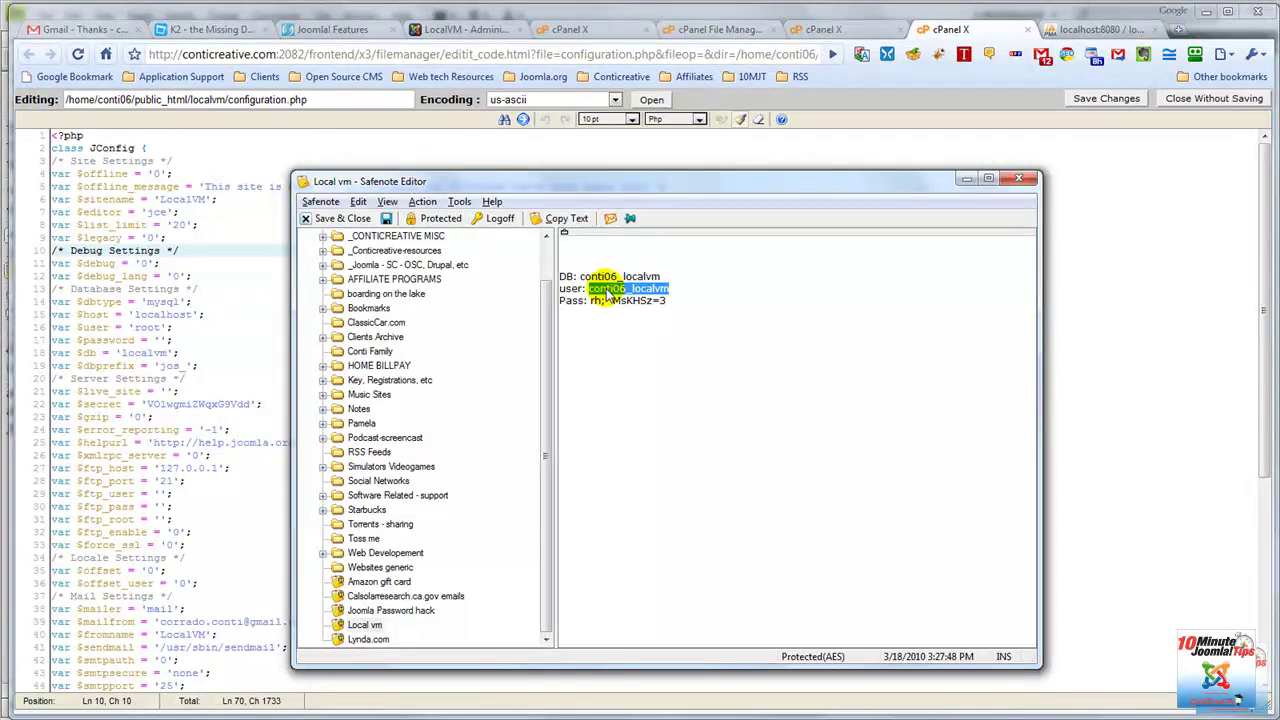
{"action": "left_click", "coordinate": [156, 266]}
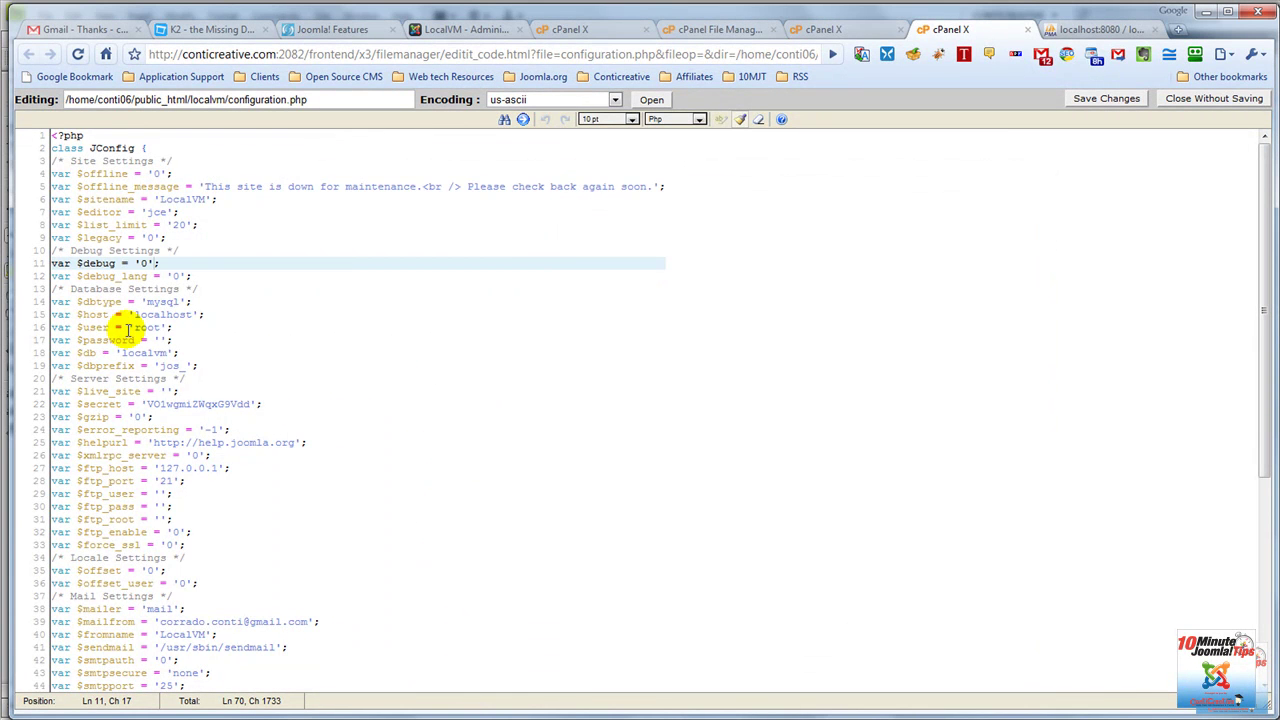
{"action": "left_click", "coordinate": [131, 328]}
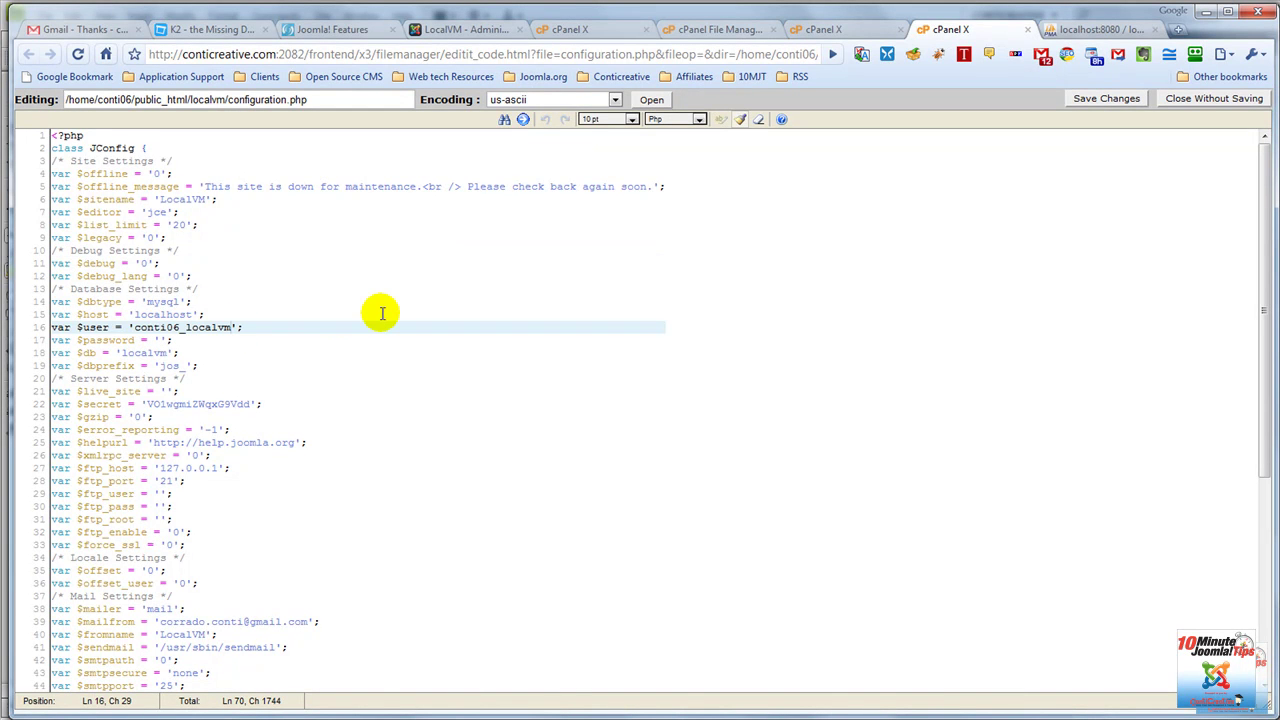
Step: Paste the hosting database password into $password, then check the $user and 'localhost' host values
{"action": "key", "text": "alt+Tab"}
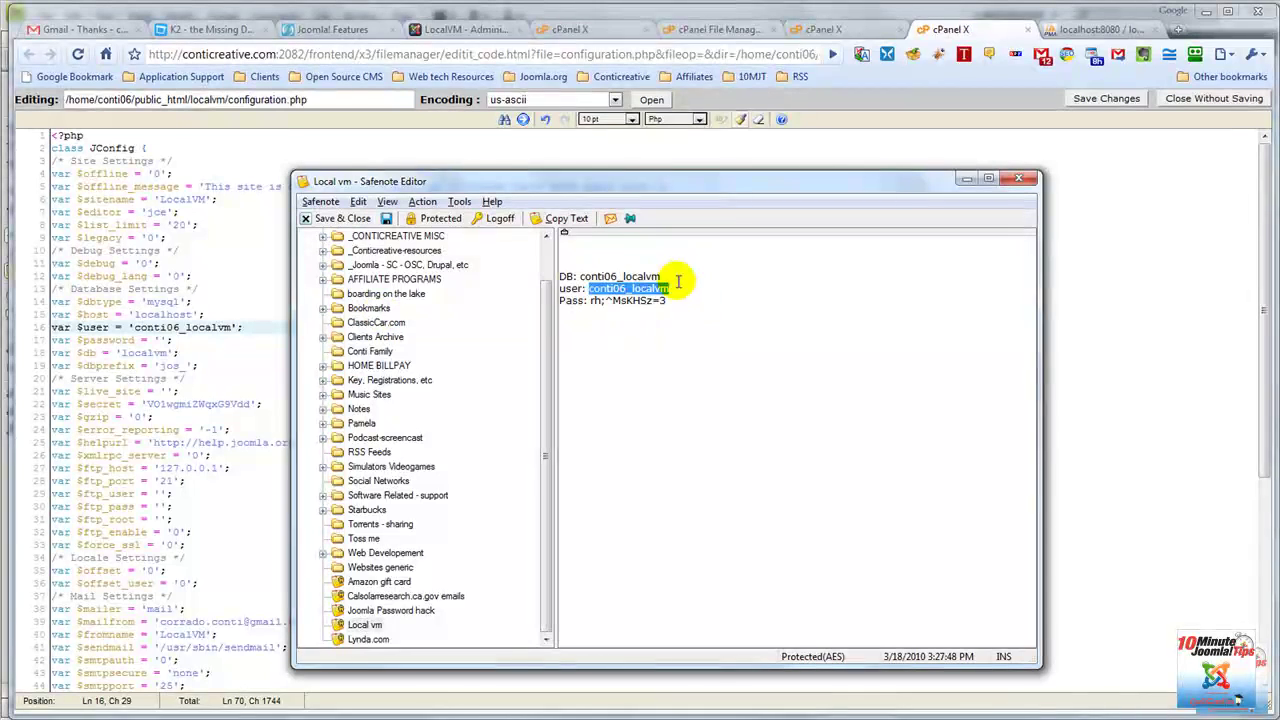
{"action": "left_click", "coordinate": [670, 300]}
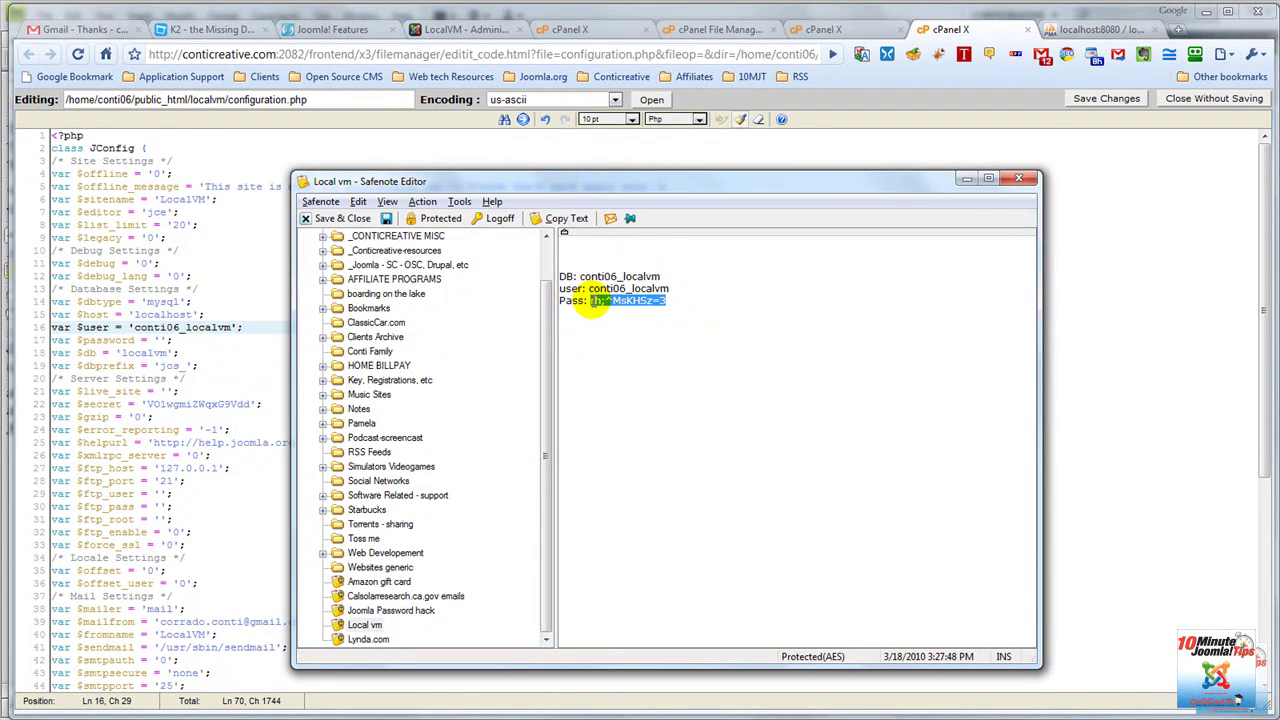
{"action": "left_click", "coordinate": [99, 352]}
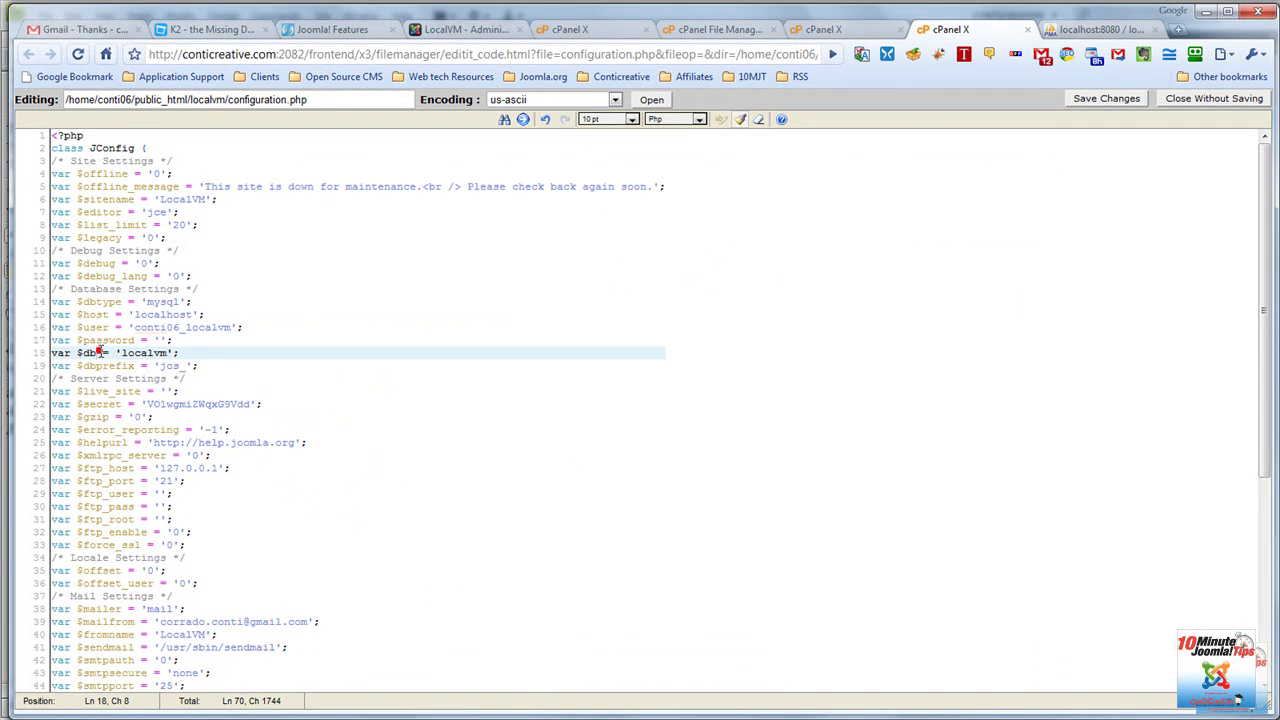
{"action": "left_click", "coordinate": [158, 340]}
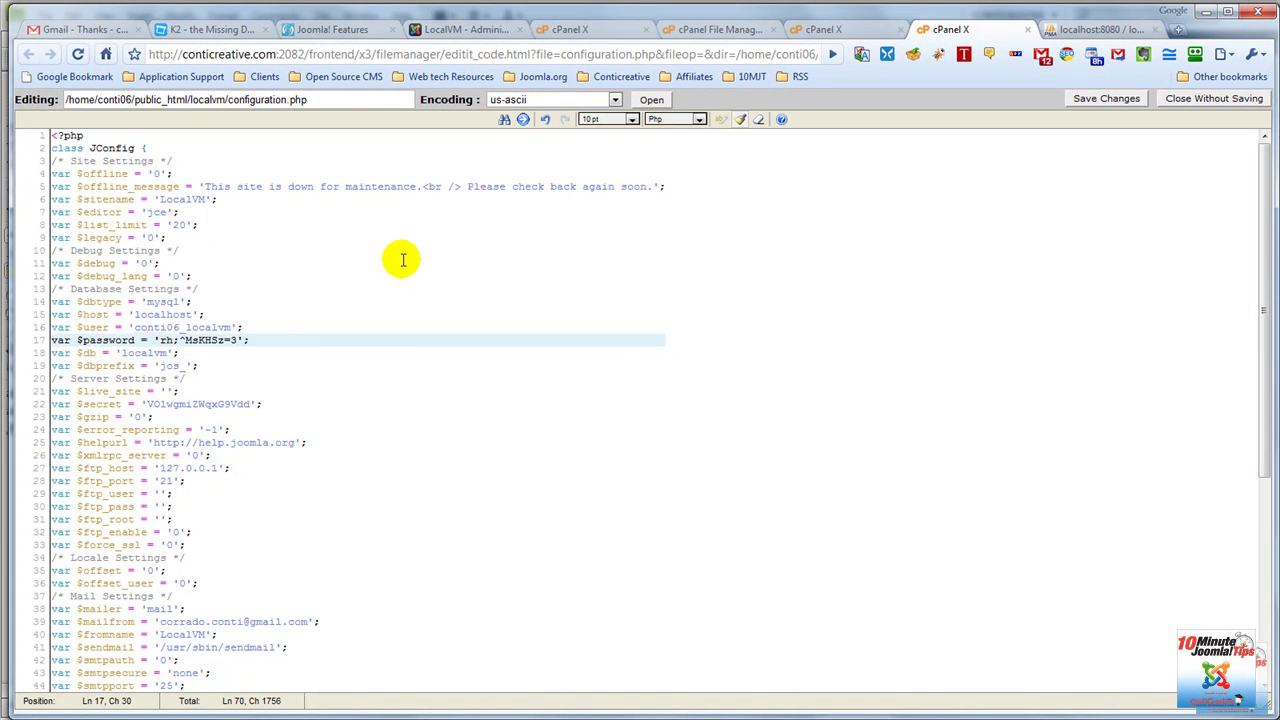
{"action": "left_click", "coordinate": [132, 327]}
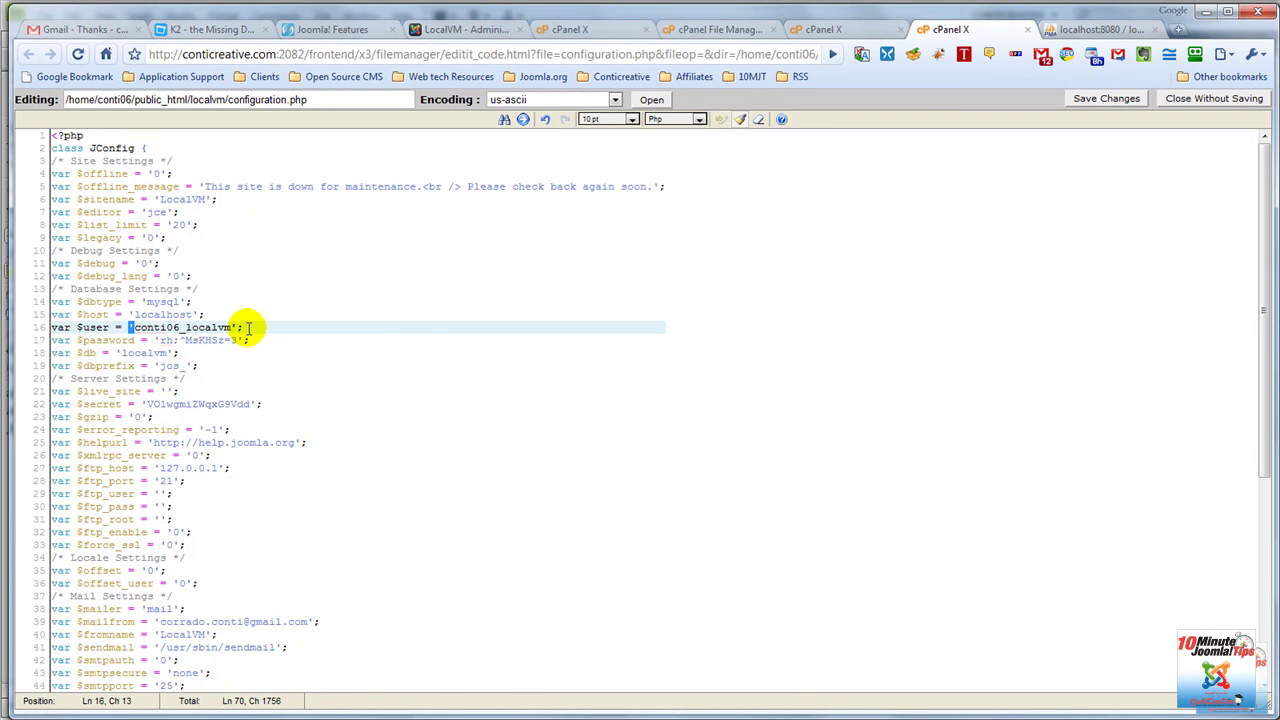
{"action": "left_click", "coordinate": [168, 315]}
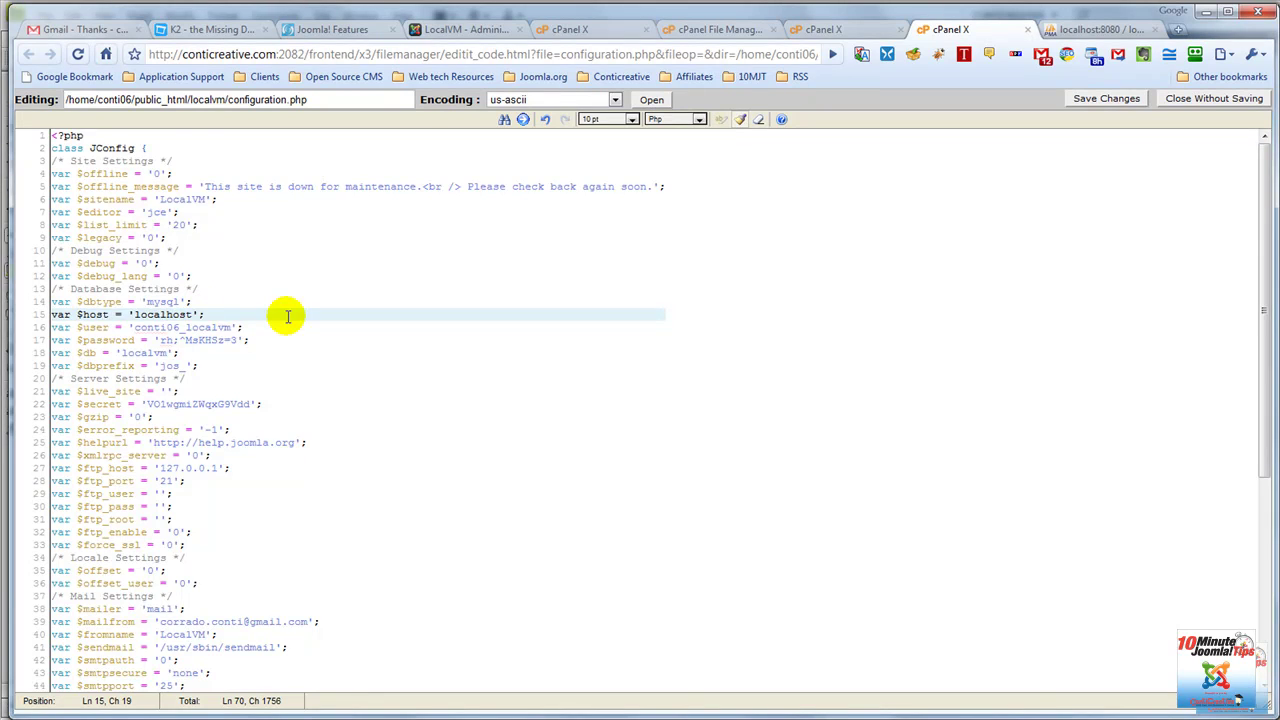
Step: Replace the old D:\xampp log and tmp paths with the main site's server log_path and tmp_path
{"action": "scroll", "coordinate": [320, 395], "scroll_direction": "down", "scroll_amount": 4}
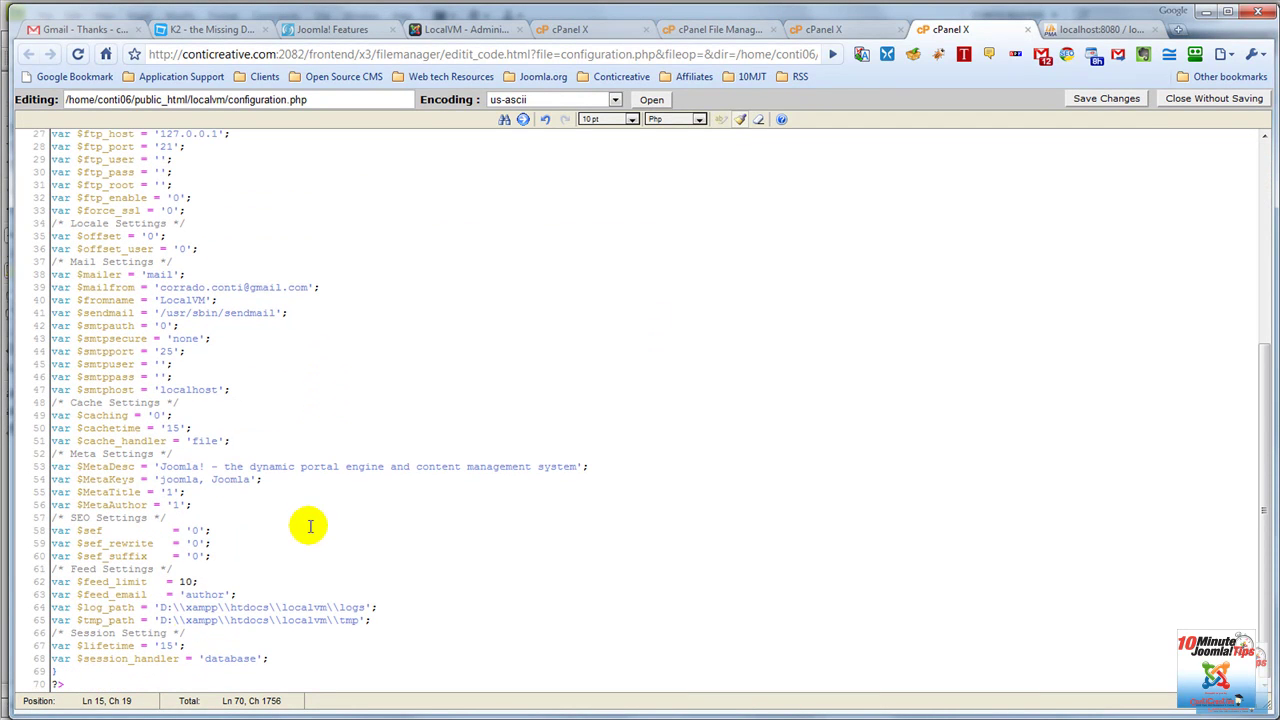
{"action": "left_click_drag", "start_coordinate": [173, 608], "coordinate": [245, 609]}
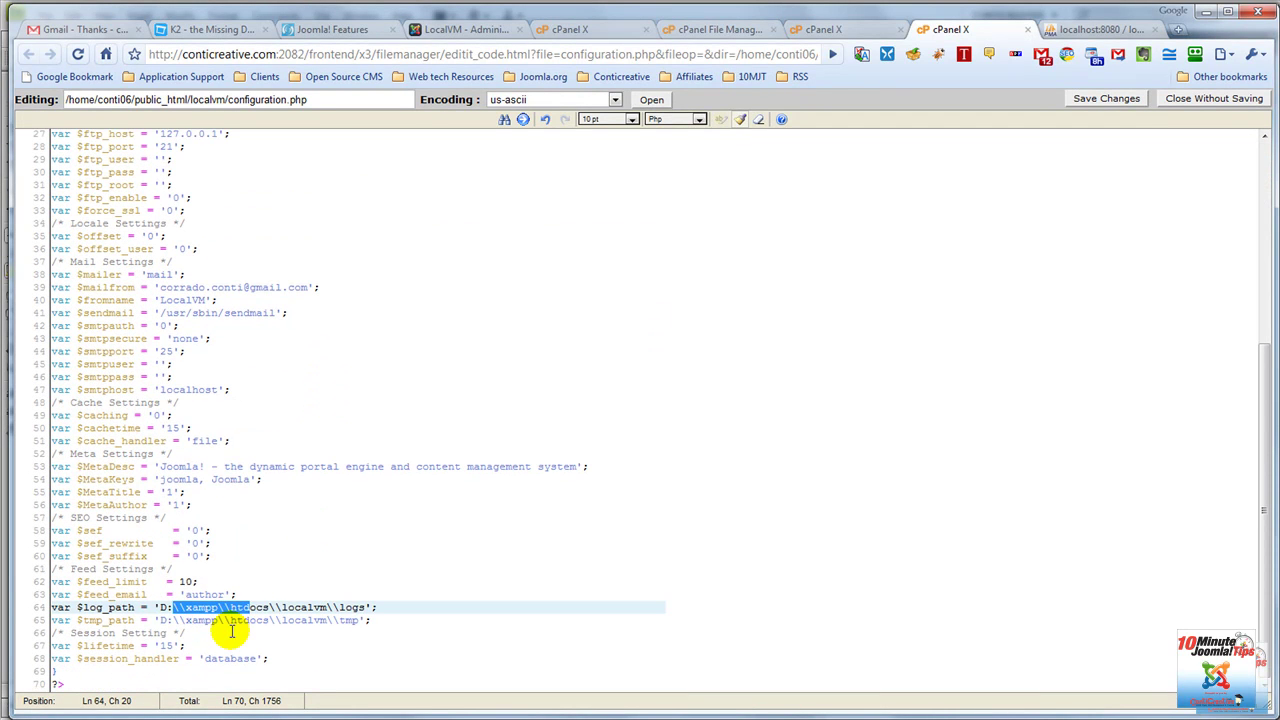
{"action": "left_click", "coordinate": [820, 36]}
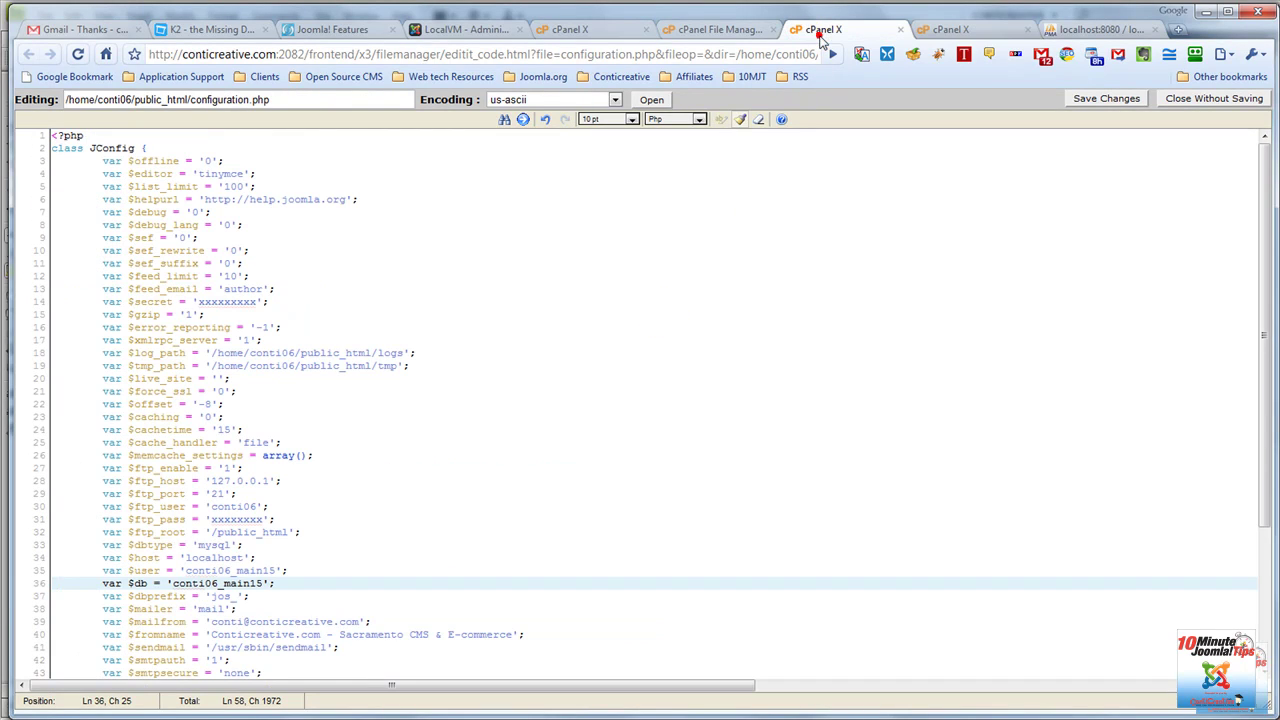
{"action": "scroll", "coordinate": [230, 533], "scroll_direction": "down", "scroll_amount": 3}
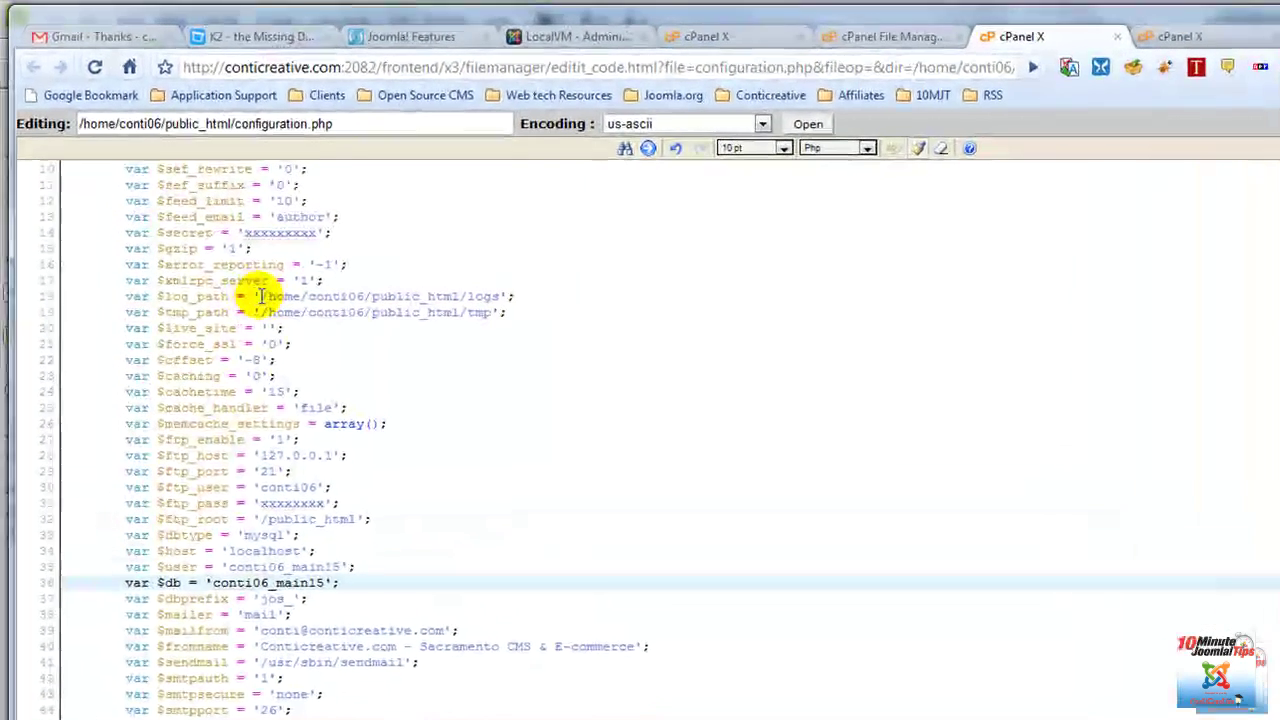
{"action": "left_click_drag", "start_coordinate": [210, 237], "coordinate": [270, 237]}
{"action": "left_click_drag", "start_coordinate": [335, 294], "coordinate": [92, 302]}
{"action": "key", "text": "ctrl+c"}
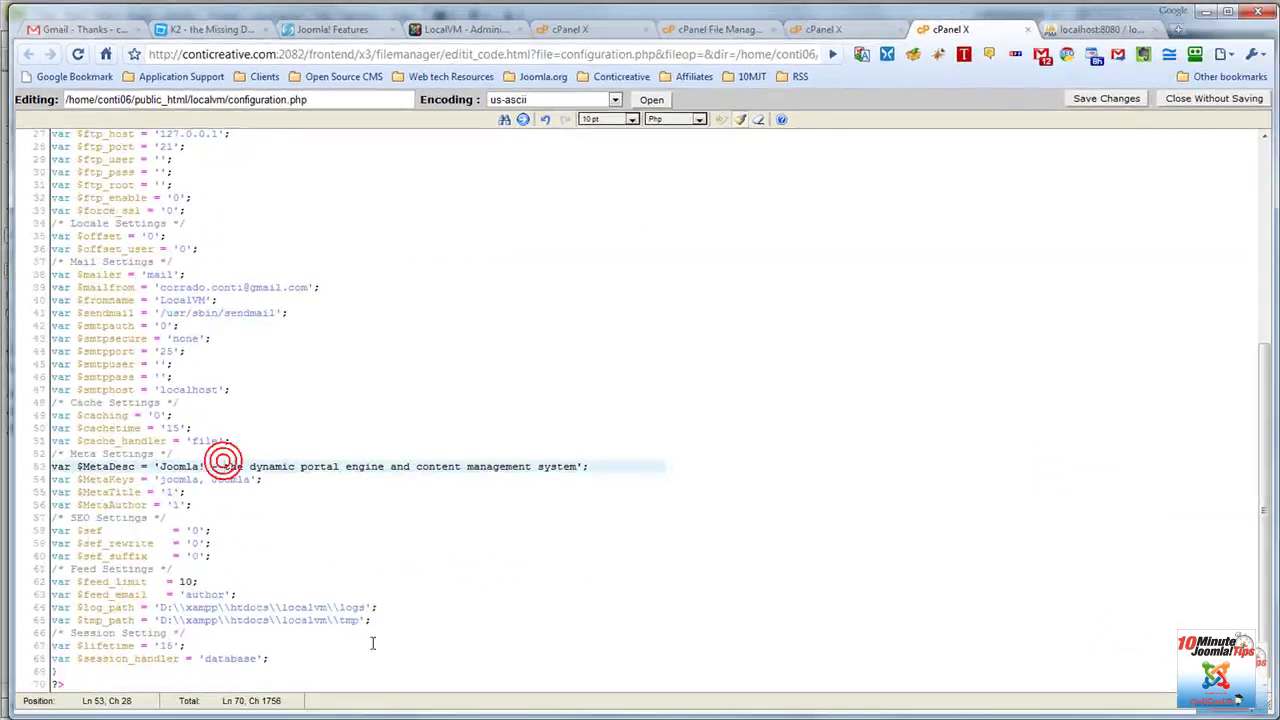
{"action": "left_click_drag", "start_coordinate": [378, 621], "coordinate": [37, 610]}
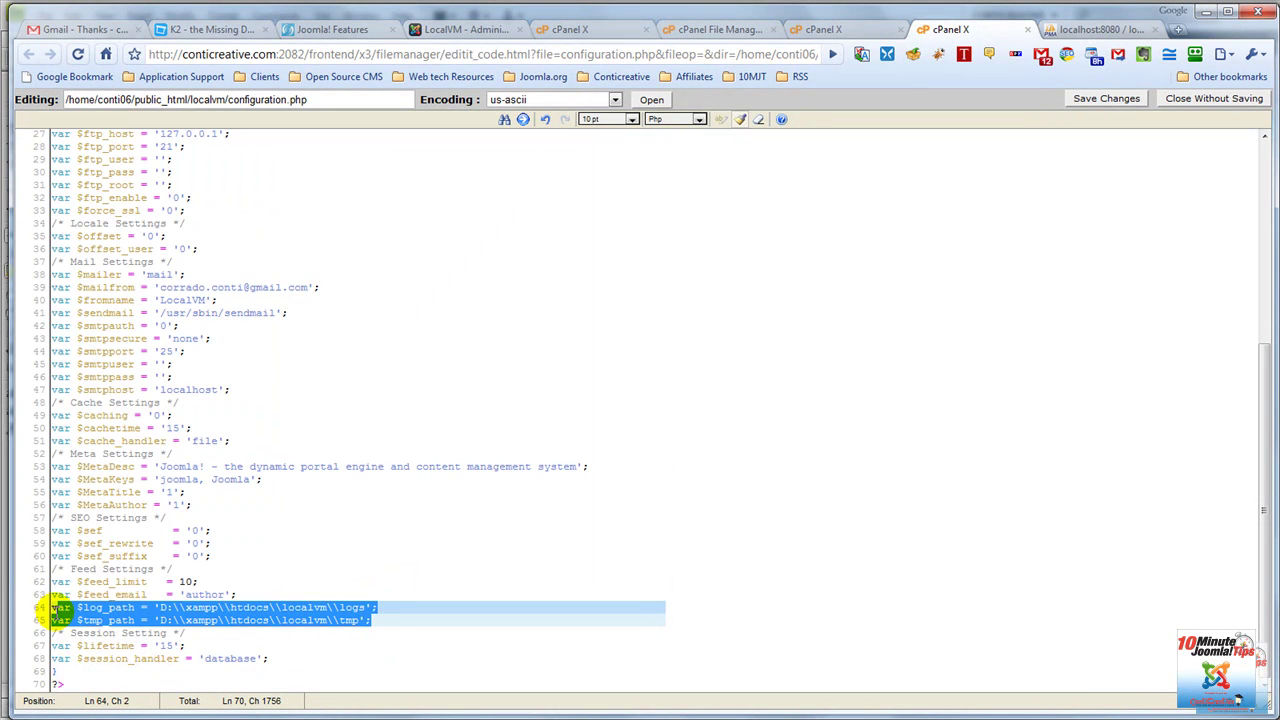
{"action": "key", "text": "ctrl+v"}
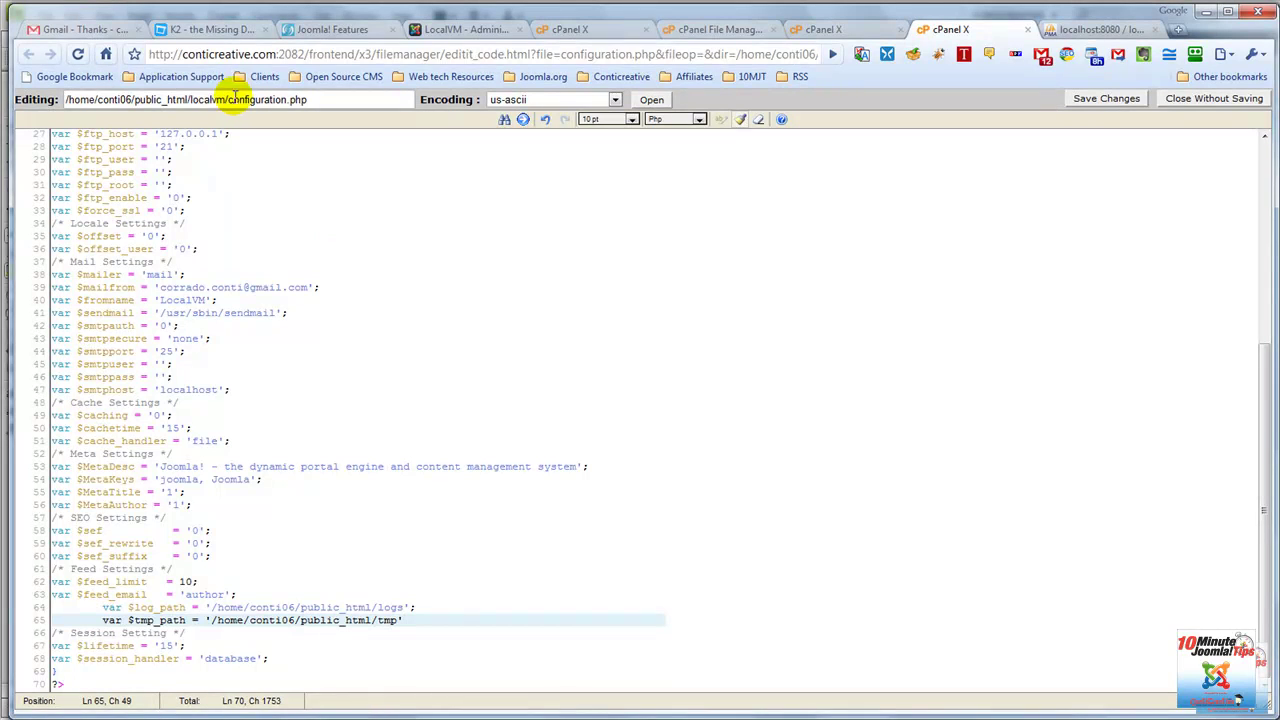
Step: Insert localvm/ after public_html/ in both the log and tmp paths
{"action": "left_click_drag", "start_coordinate": [224, 99], "coordinate": [186, 100]}
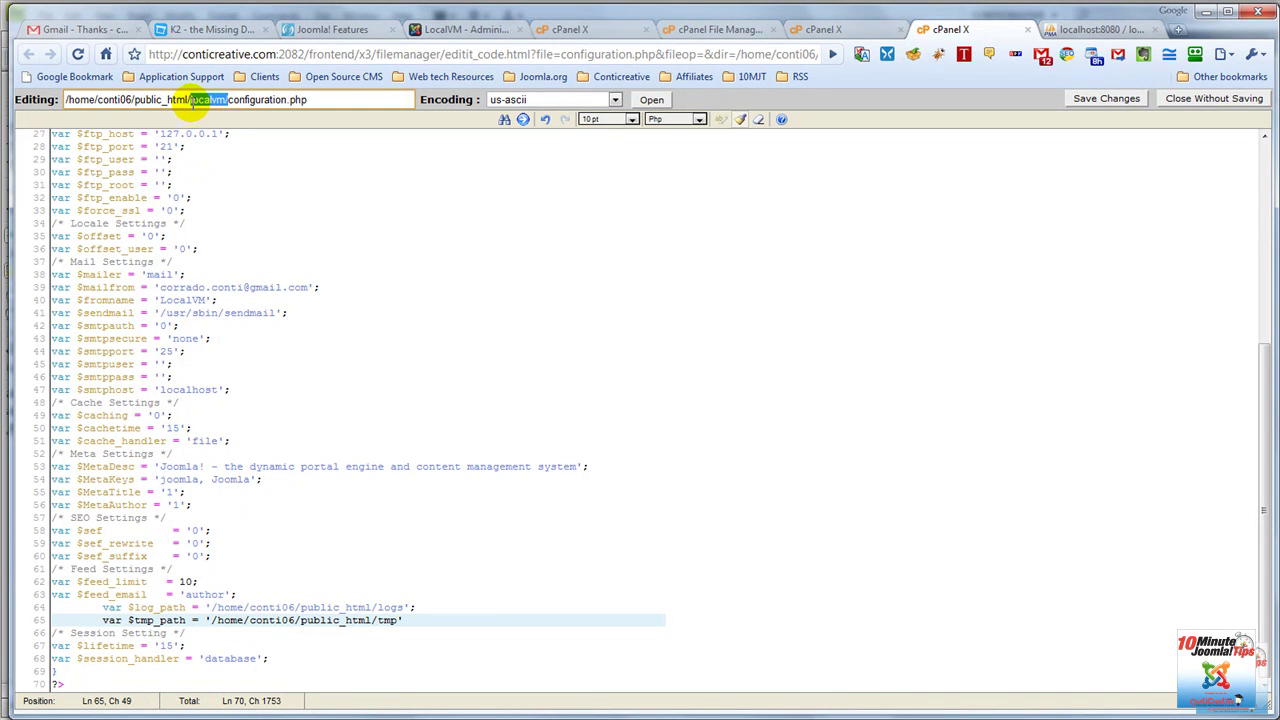
{"action": "left_click", "coordinate": [378, 608]}
{"action": "type", "text": "localvm/"}
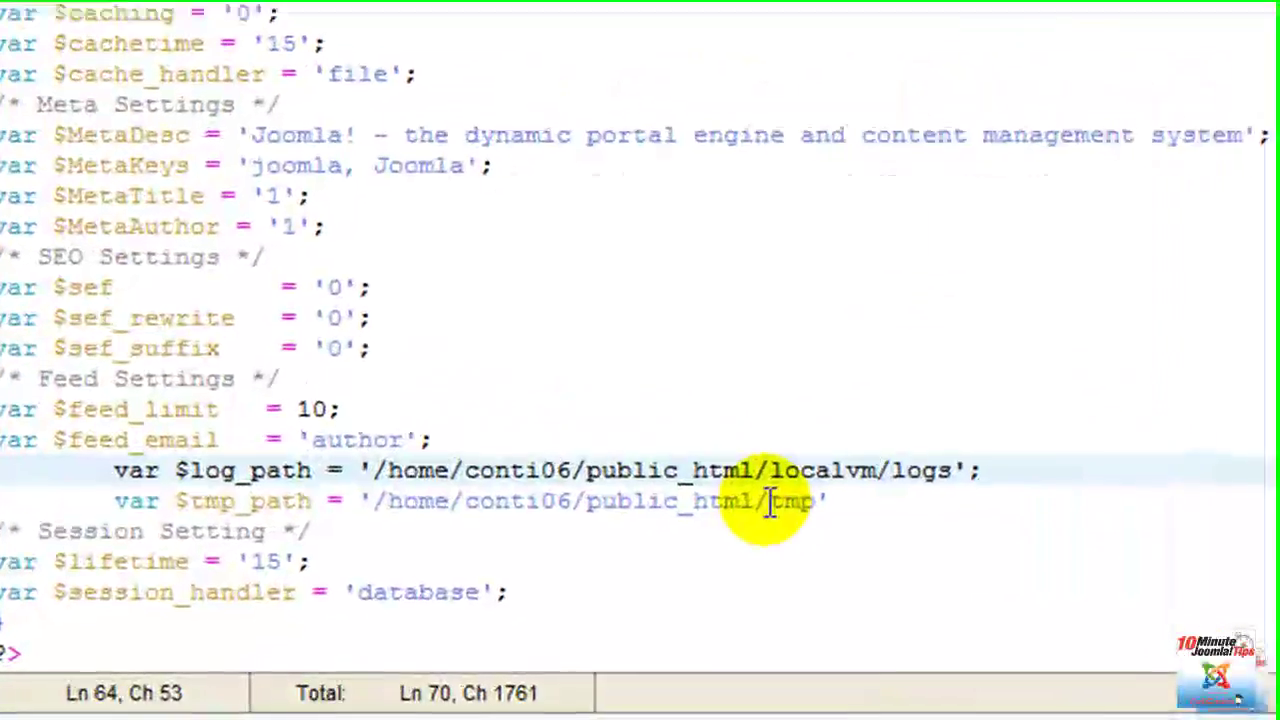
{"action": "left_click", "coordinate": [378, 620]}
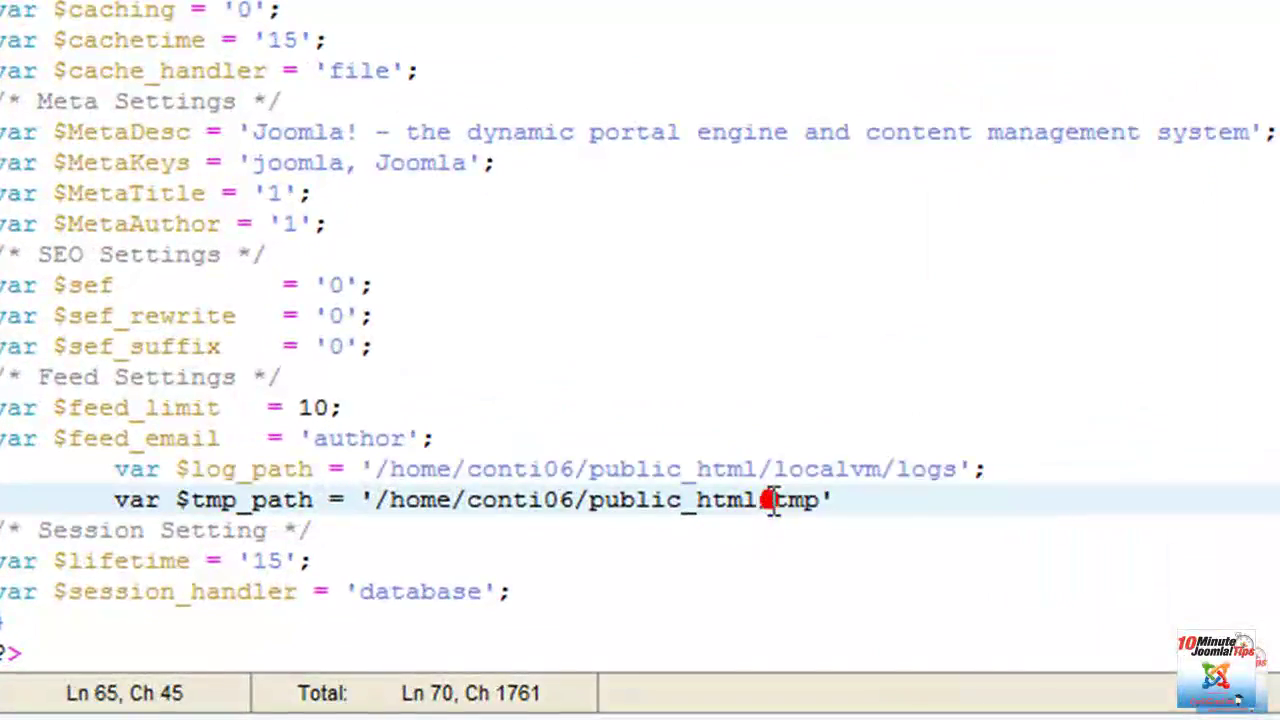
{"action": "type", "text": "localvm/"}
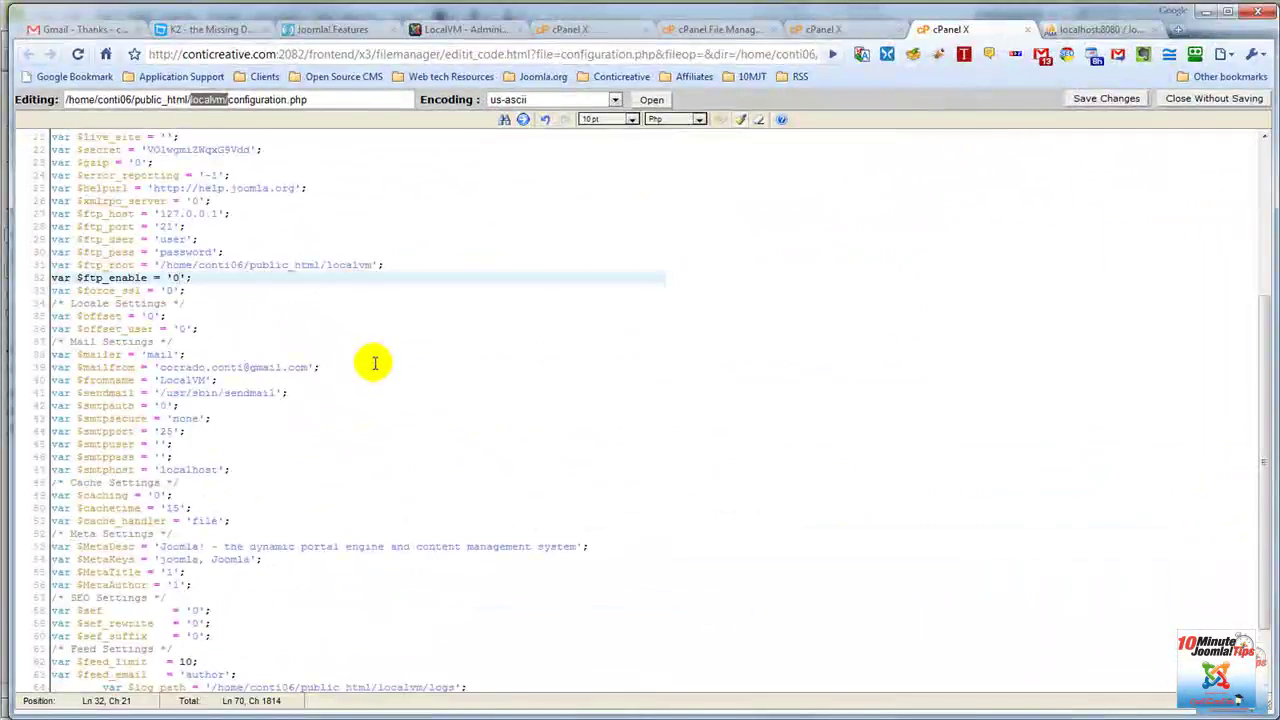
Step: Clear the $MetaDesc text and the 'joomla, Joomla' $MetaKeys value
{"action": "scroll", "coordinate": [360, 355], "scroll_direction": "up", "scroll_amount": 4}
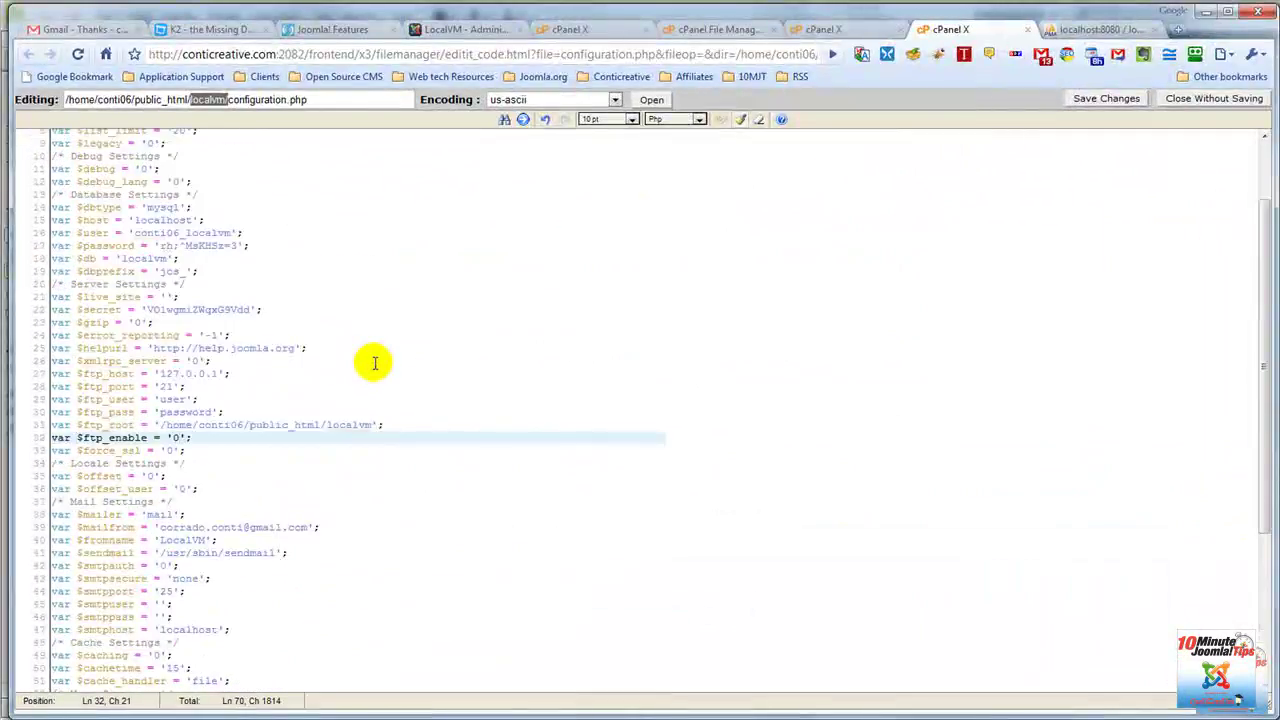
{"action": "scroll", "coordinate": [150, 230], "scroll_direction": "up", "scroll_amount": 2}
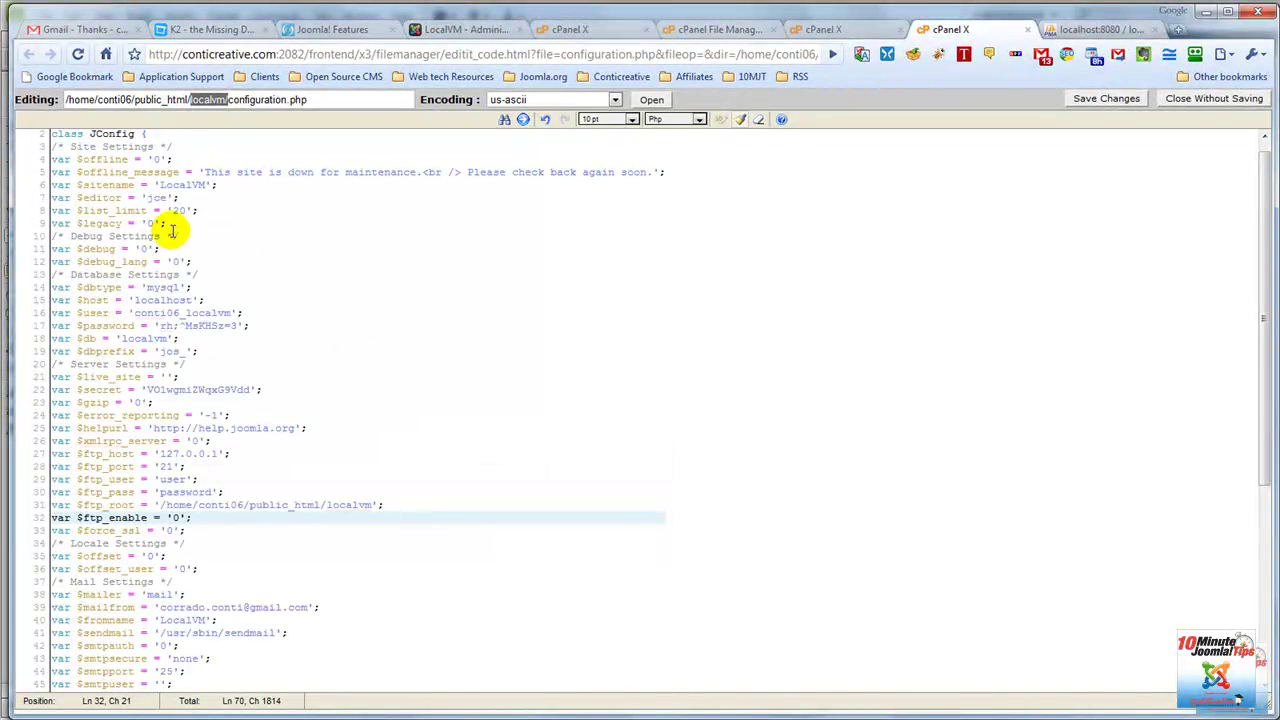
{"action": "scroll", "coordinate": [230, 330], "scroll_direction": "down", "scroll_amount": 9}
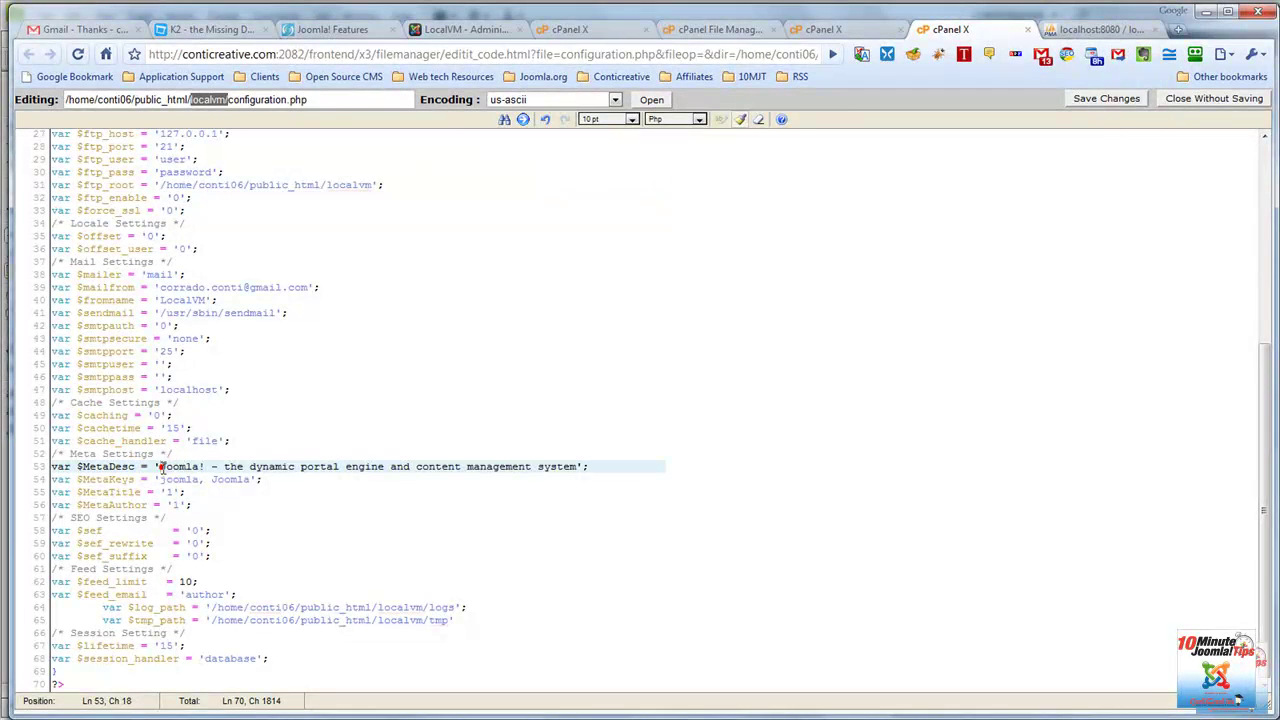
{"action": "left_click_drag", "start_coordinate": [160, 466], "coordinate": [568, 473]}
{"action": "key", "text": "BackSpace"}
{"action": "left_click", "coordinate": [248, 480]}
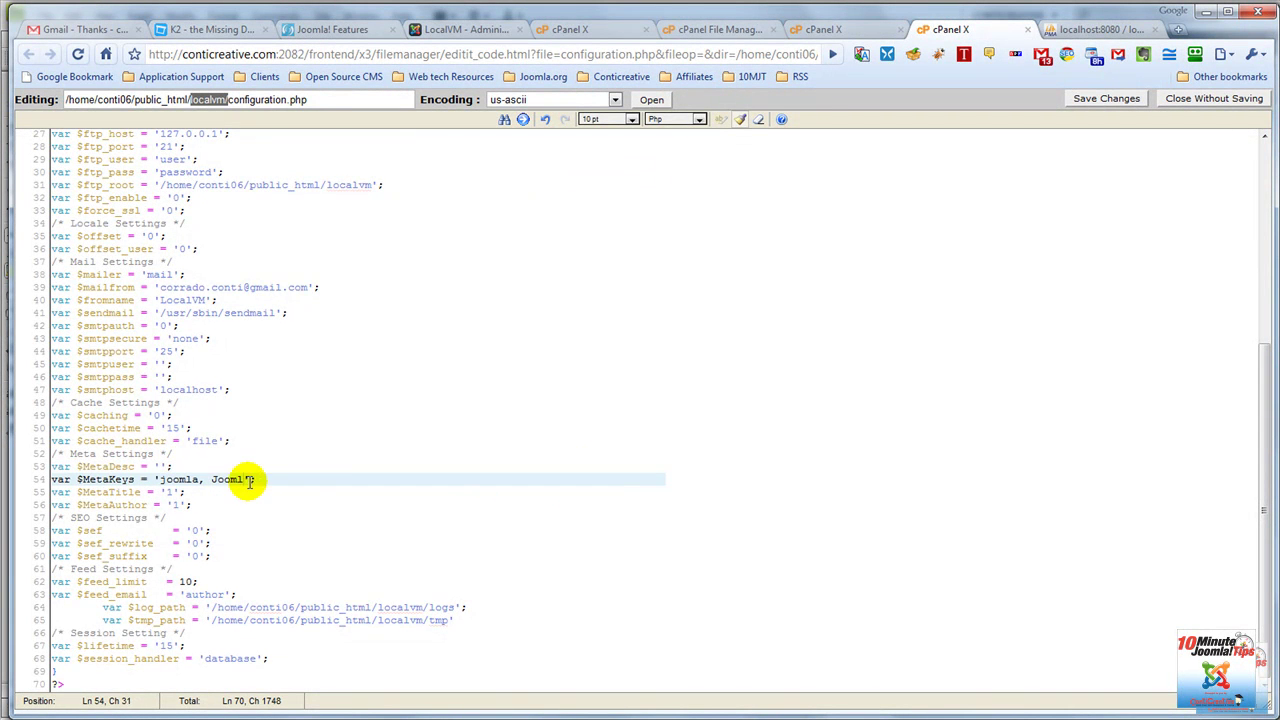
{"action": "left_click_drag", "start_coordinate": [248, 480], "coordinate": [160, 480]}
{"action": "key", "text": "BackSpace"}
Step: Save the edited localvm configuration.php on the server
{"action": "scroll", "coordinate": [234, 229], "scroll_direction": "up", "scroll_amount": 6}
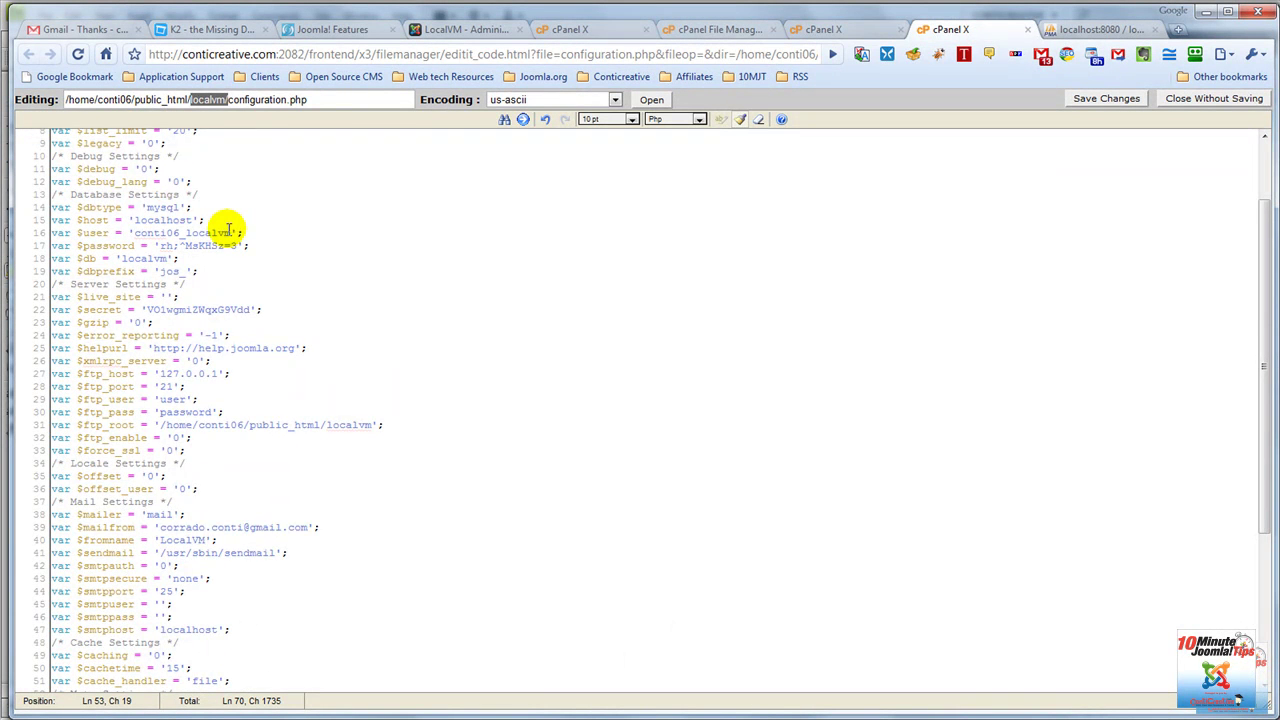
{"action": "scroll", "coordinate": [230, 229], "scroll_direction": "up", "scroll_amount": 2}
{"action": "scroll", "coordinate": [231, 229], "scroll_direction": "down", "scroll_amount": 8}
{"action": "scroll", "coordinate": [1080, 378], "scroll_direction": "up", "scroll_amount": 8}
{"action": "left_click", "coordinate": [1105, 99]}
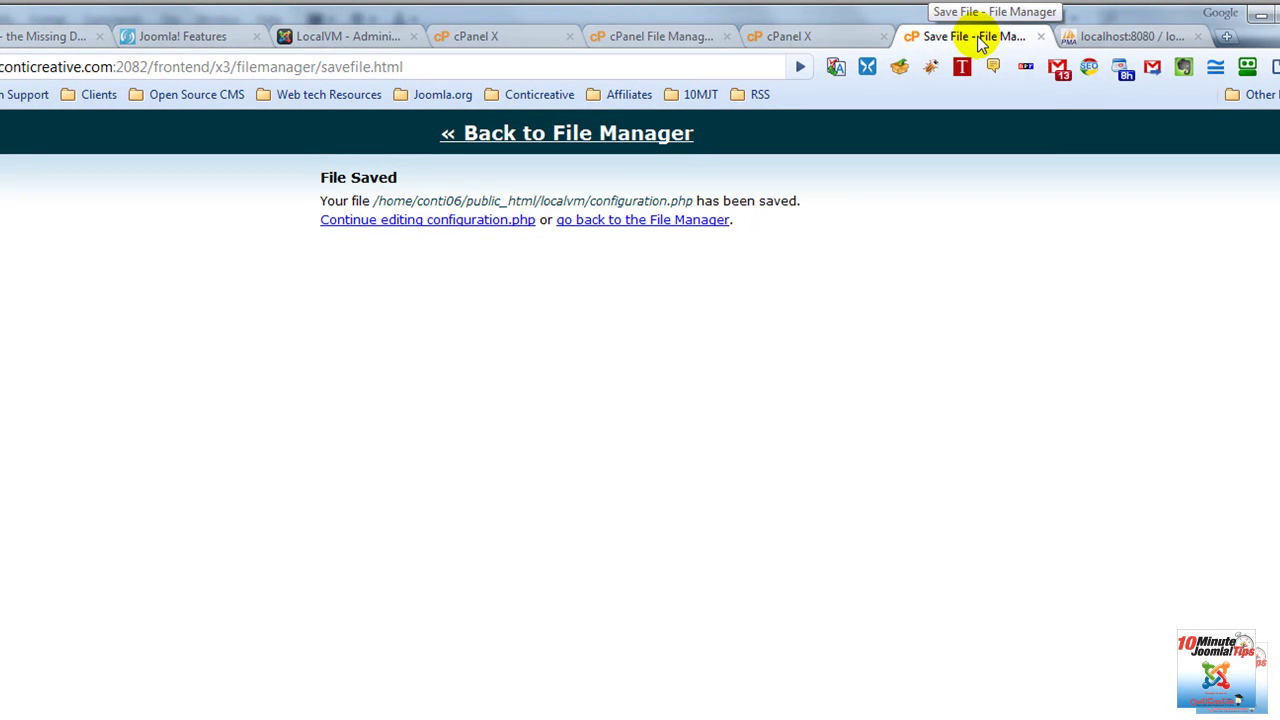
{"action": "left_click", "coordinate": [1226, 38]}
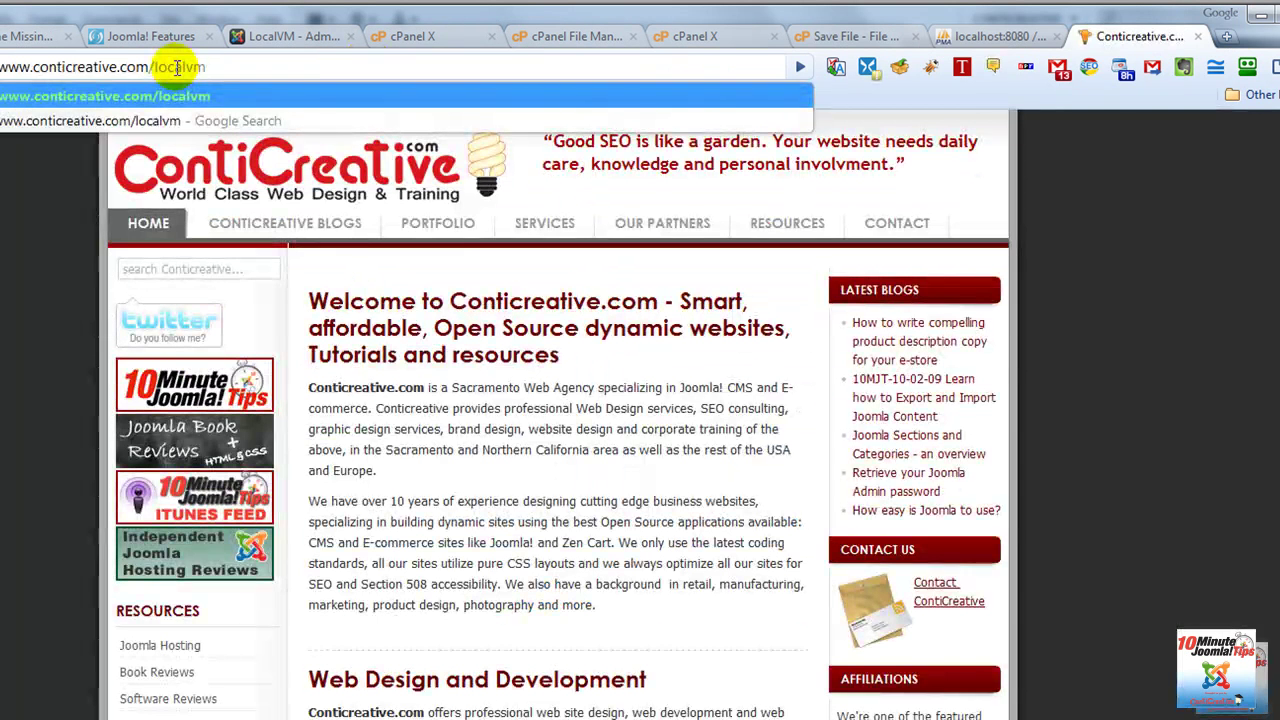
{"action": "key", "text": "Return"}
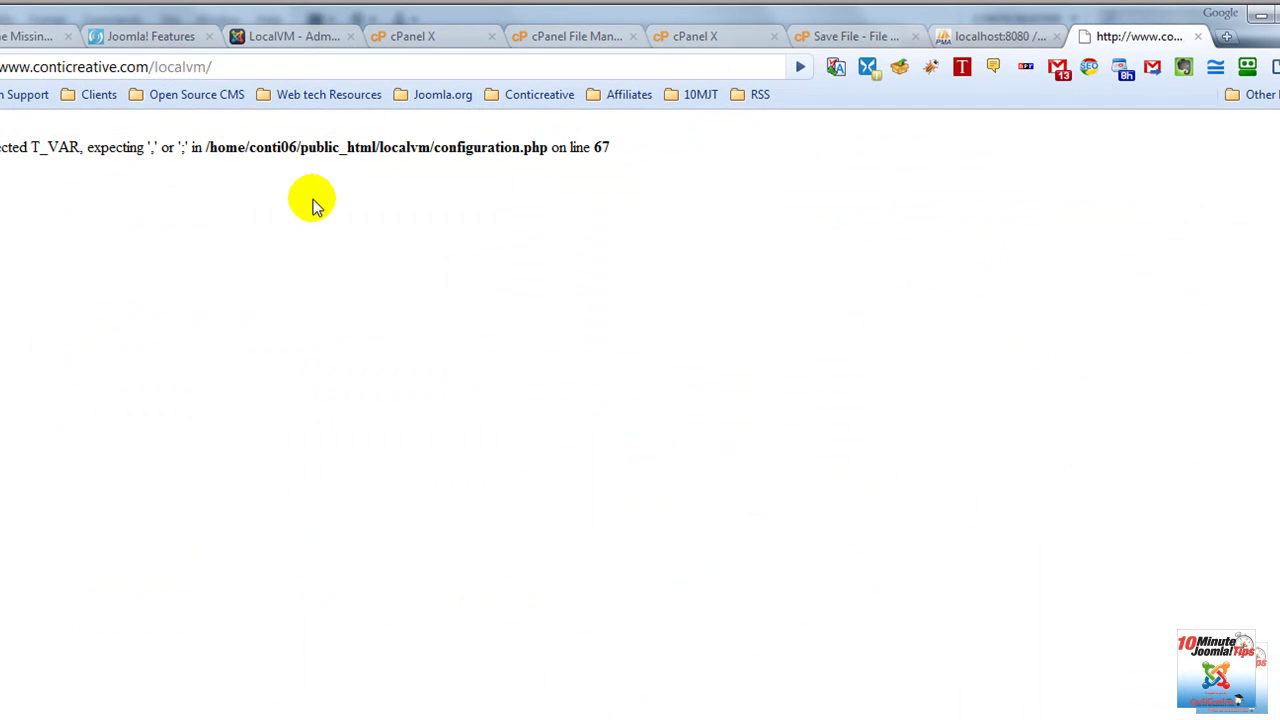
{"action": "left_click", "coordinate": [1000, 45]}
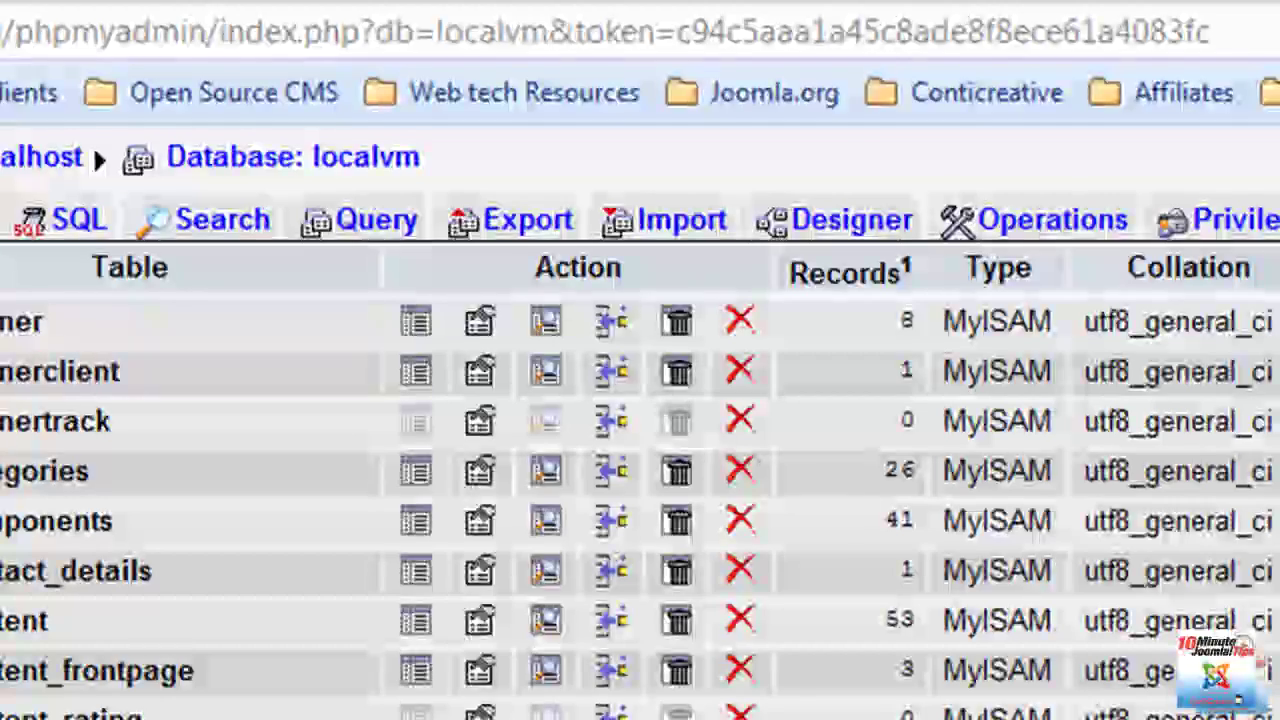
Step: Export the localvm database as a gzipped SQL file, downloading localvm.sql.gz
{"action": "left_click", "coordinate": [500, 215]}
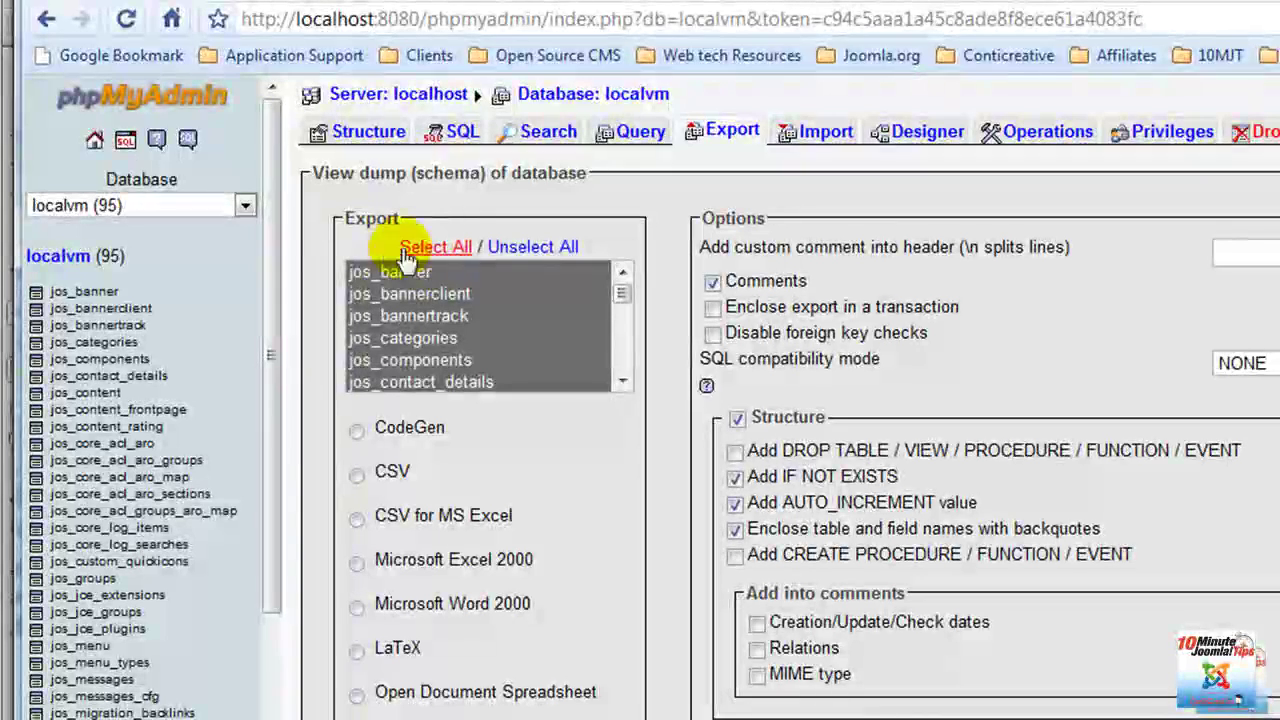
{"action": "scroll", "coordinate": [514, 428], "scroll_direction": "down", "scroll_amount": 2}
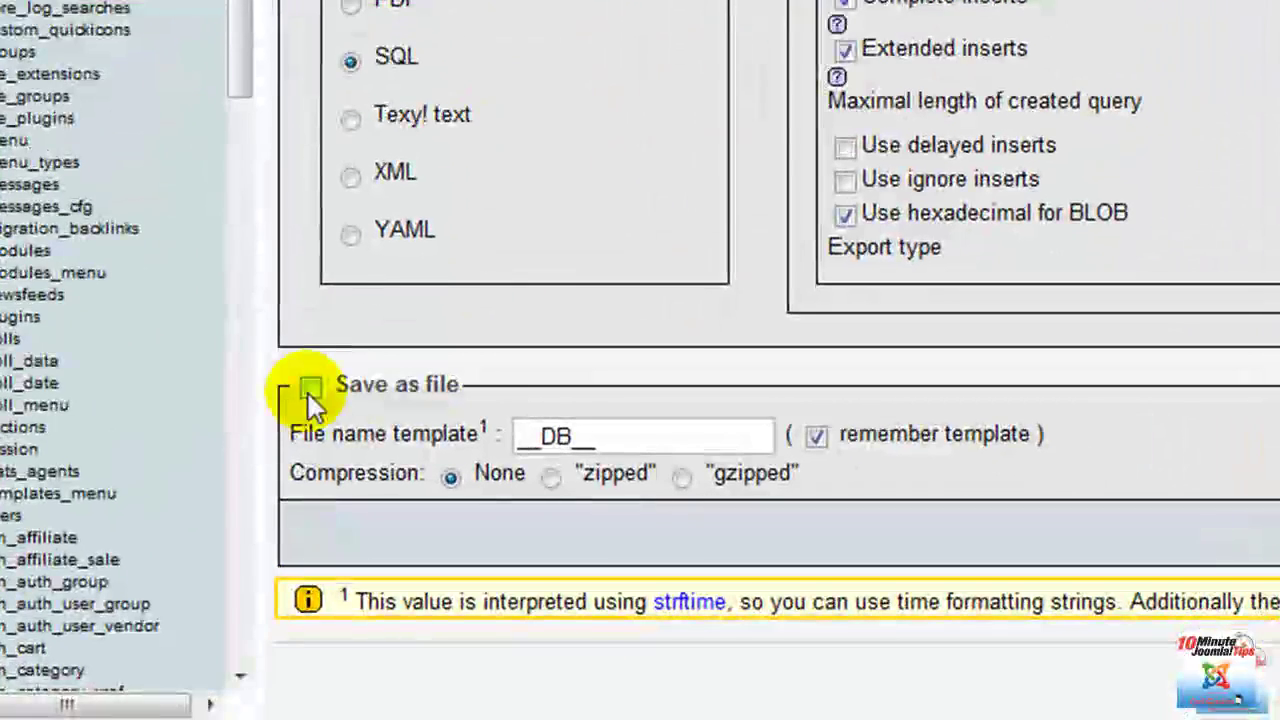
{"action": "left_click", "coordinate": [310, 389]}
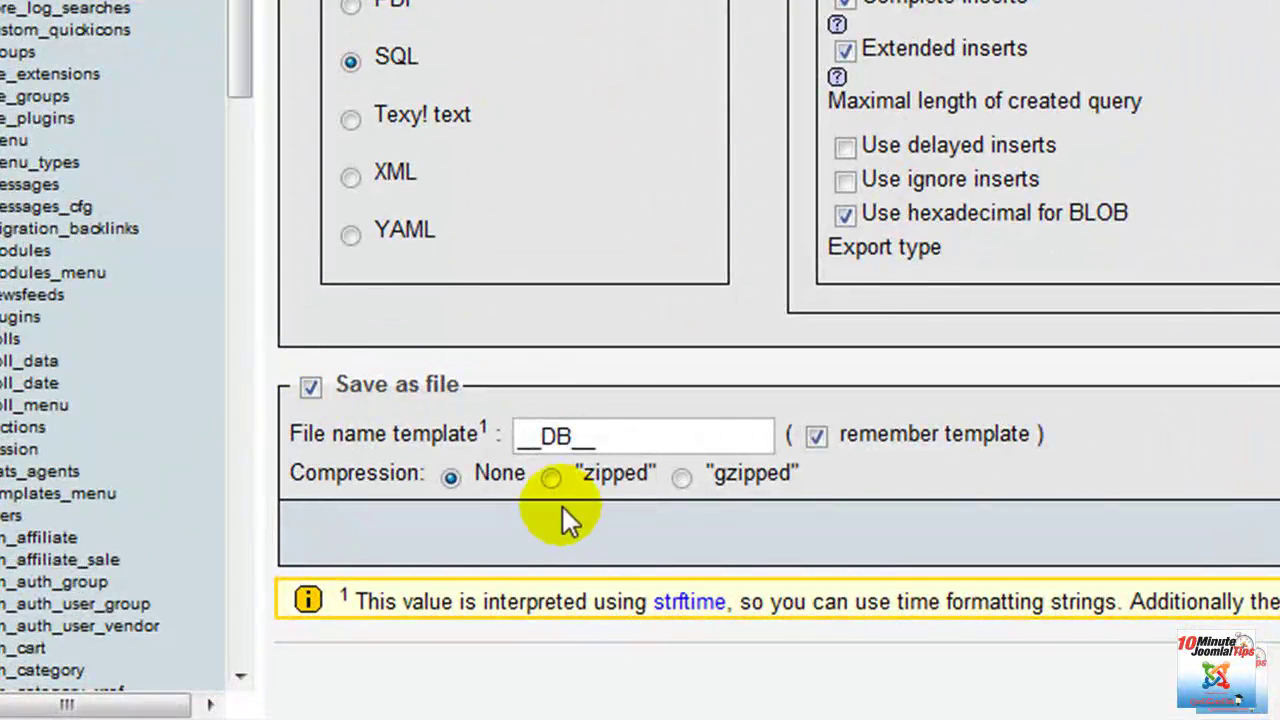
{"action": "left_click", "coordinate": [681, 478]}
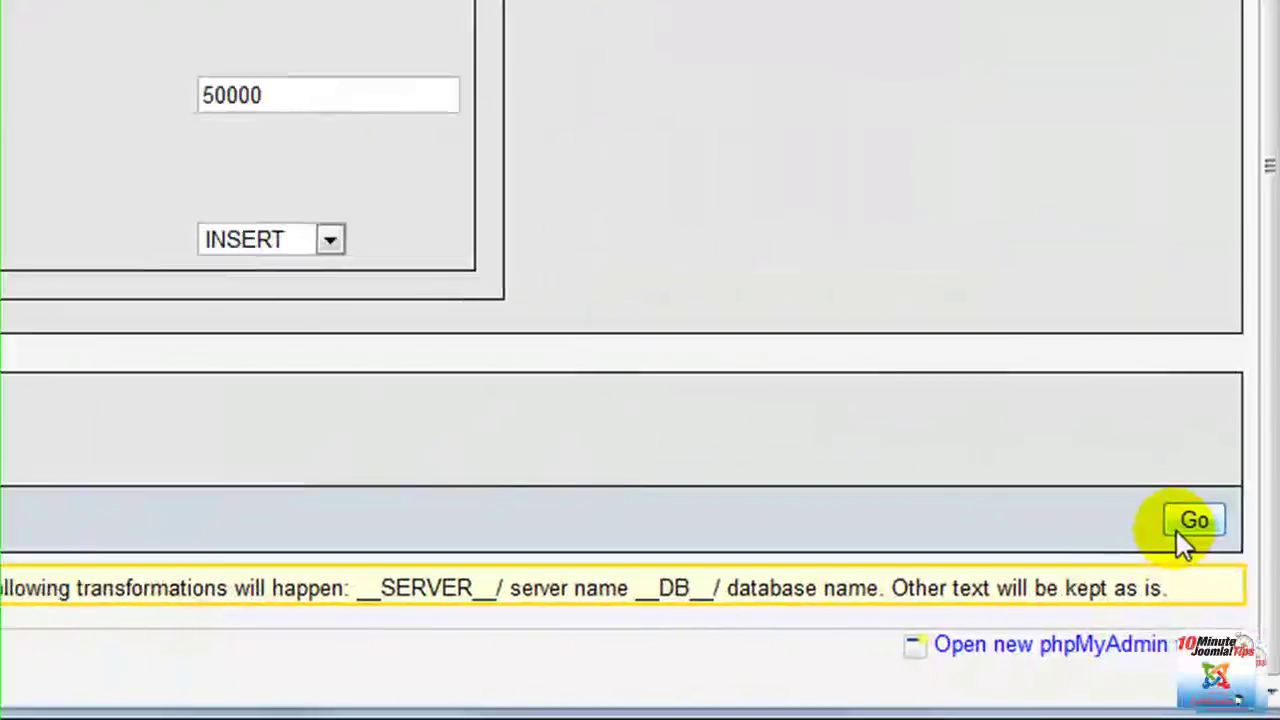
{"action": "left_click", "coordinate": [1191, 524]}
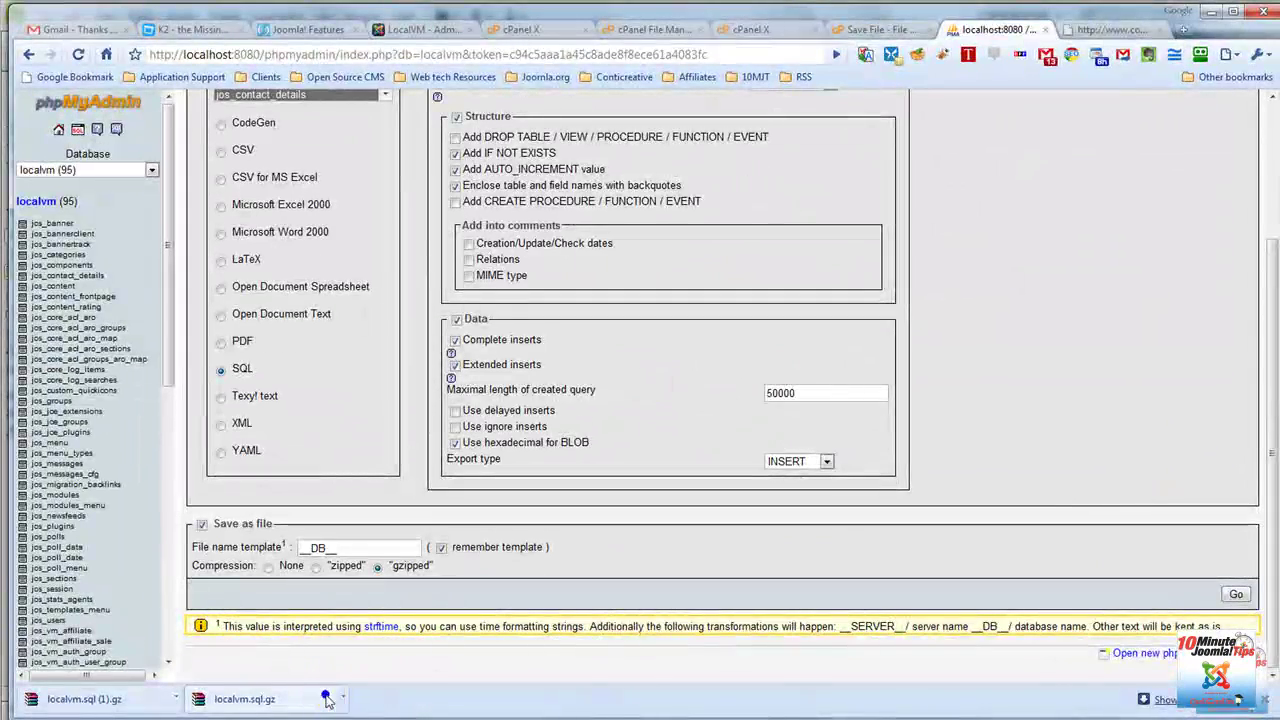
{"action": "left_click", "coordinate": [341, 701]}
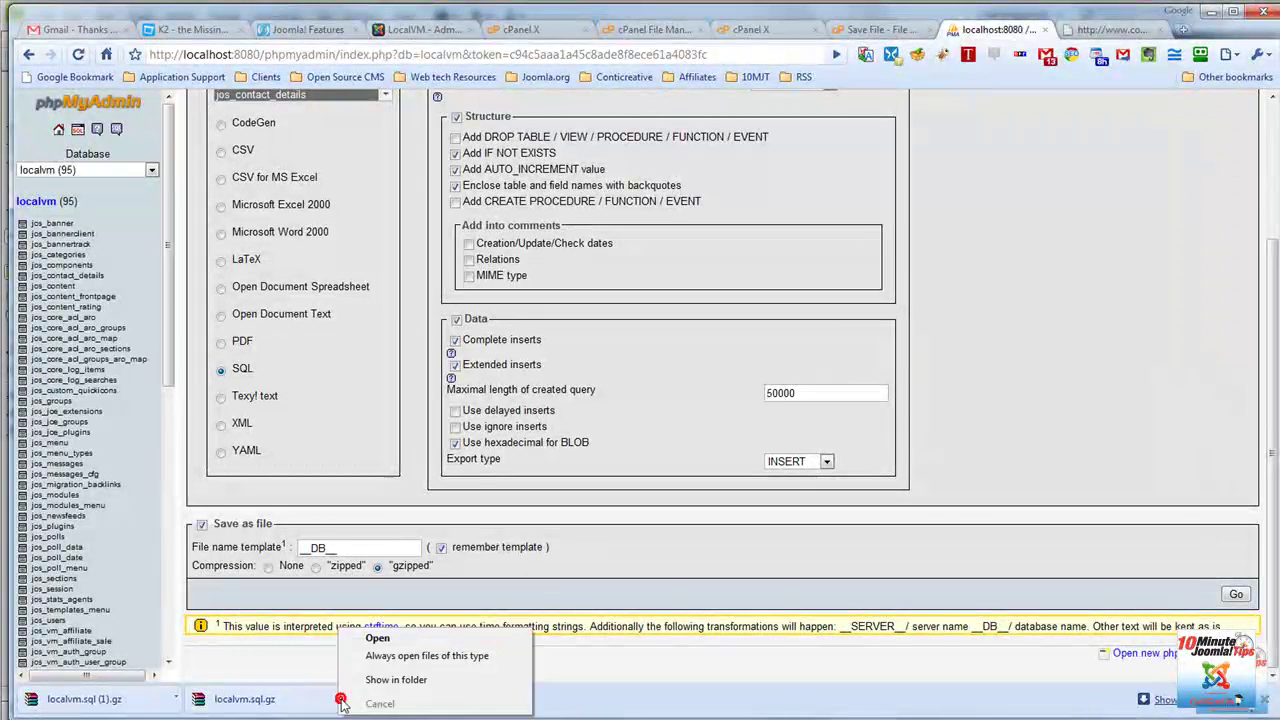
Step: Show localvm.sql.gz in Windows Explorer and copy the Downloads folder path
{"action": "left_click", "coordinate": [415, 680]}
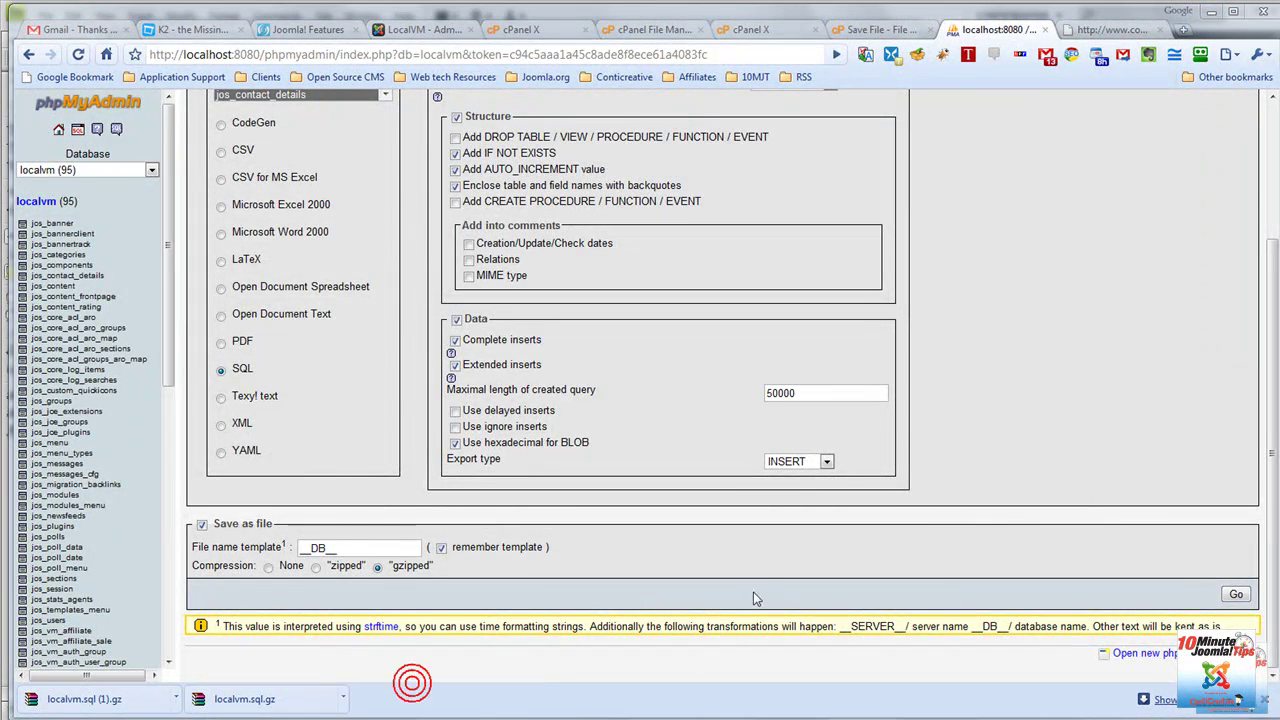
{"action": "left_click", "coordinate": [369, 80]}
{"action": "right_click", "coordinate": [369, 80]}
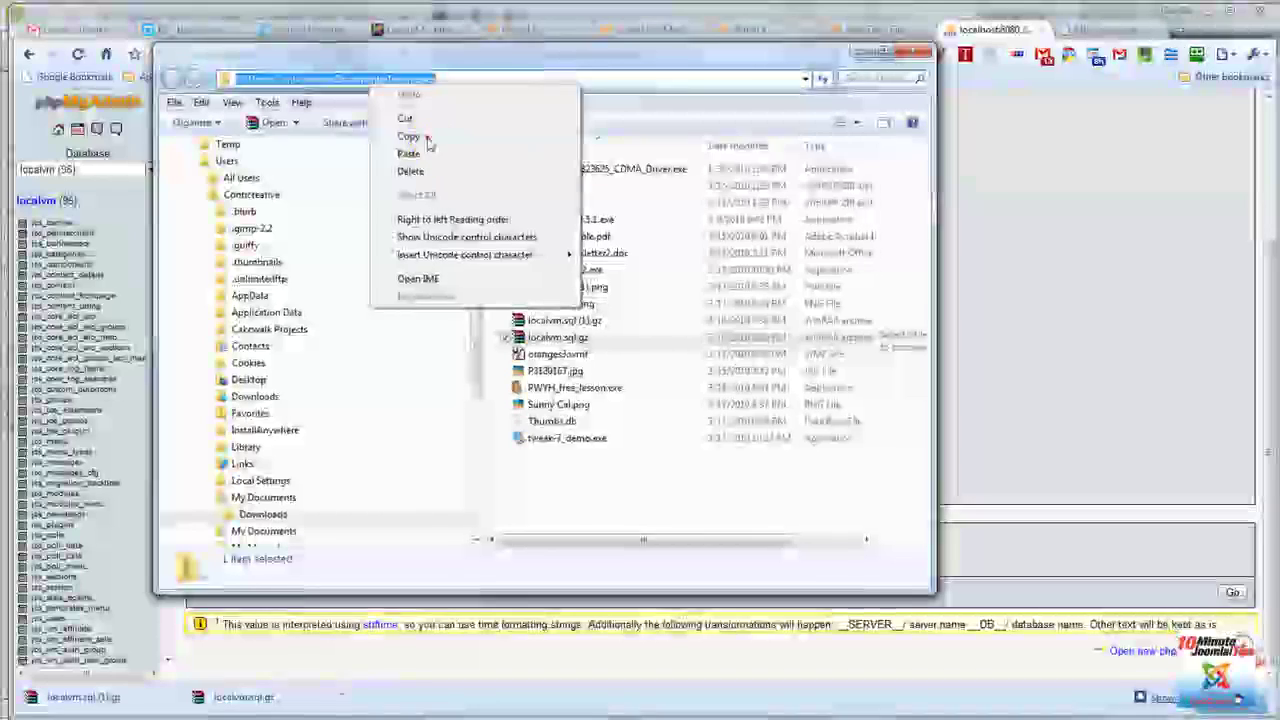
{"action": "left_click", "coordinate": [425, 135]}
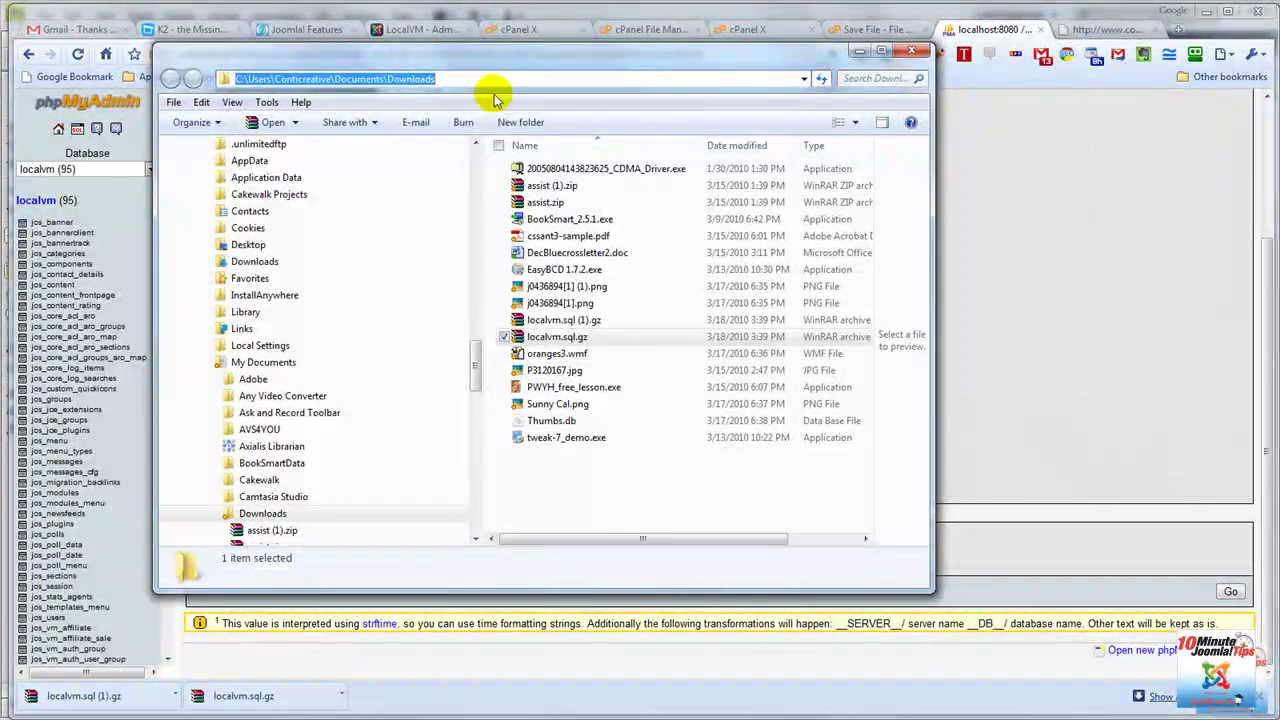
Step: Close the main site's configuration.php editor tab and go to cPanel's MySQL Databases page
{"action": "left_click", "coordinate": [1128, 186]}
{"action": "left_click", "coordinate": [743, 30]}
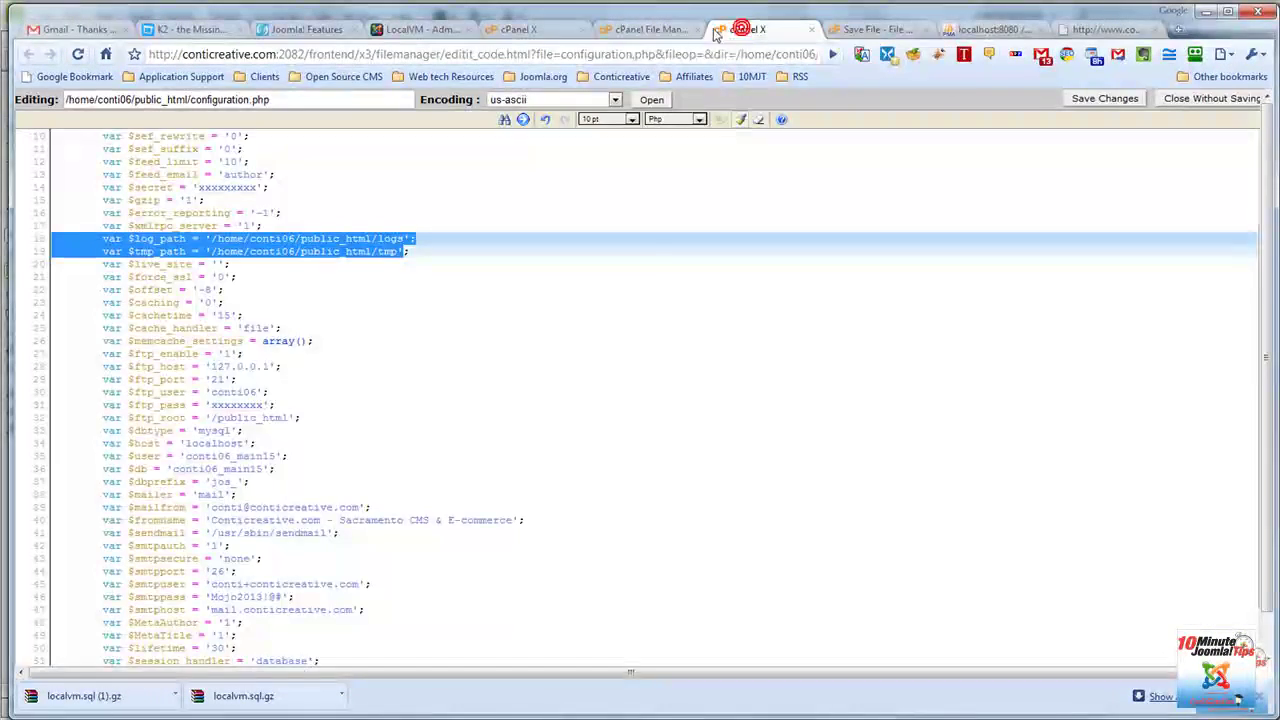
{"action": "left_click", "coordinate": [812, 33]}
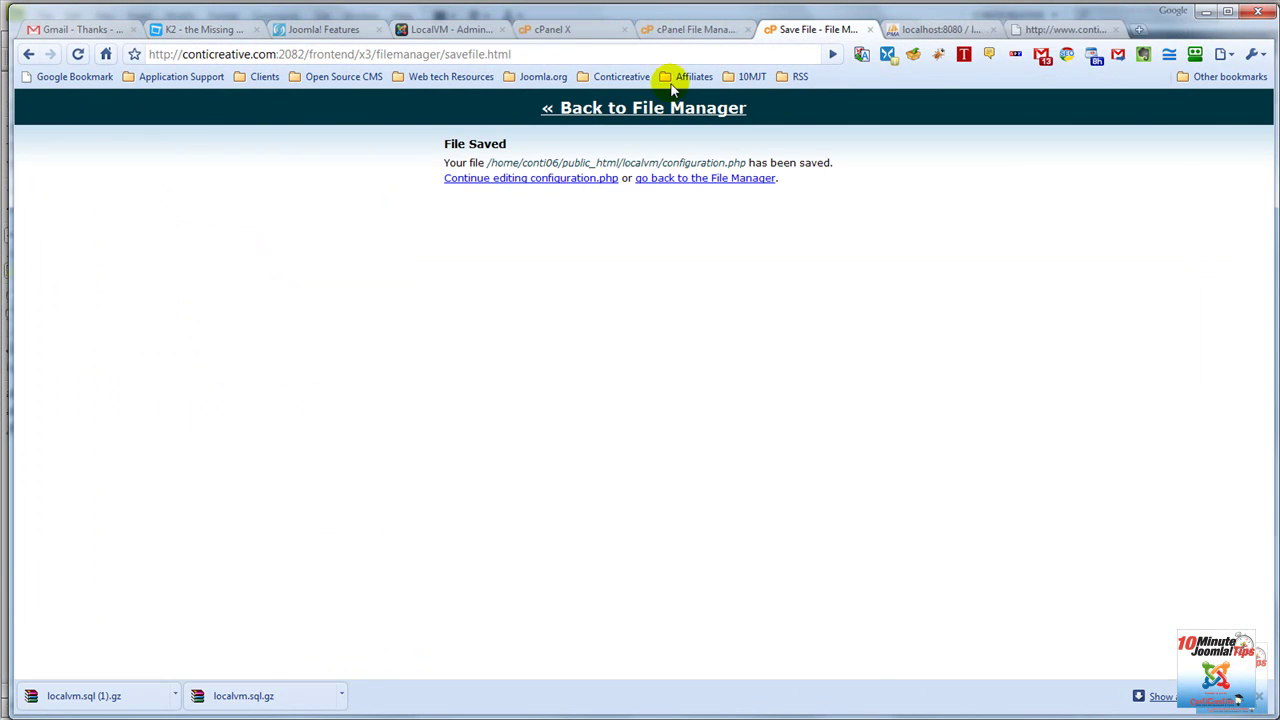
{"action": "left_click", "coordinate": [610, 29]}
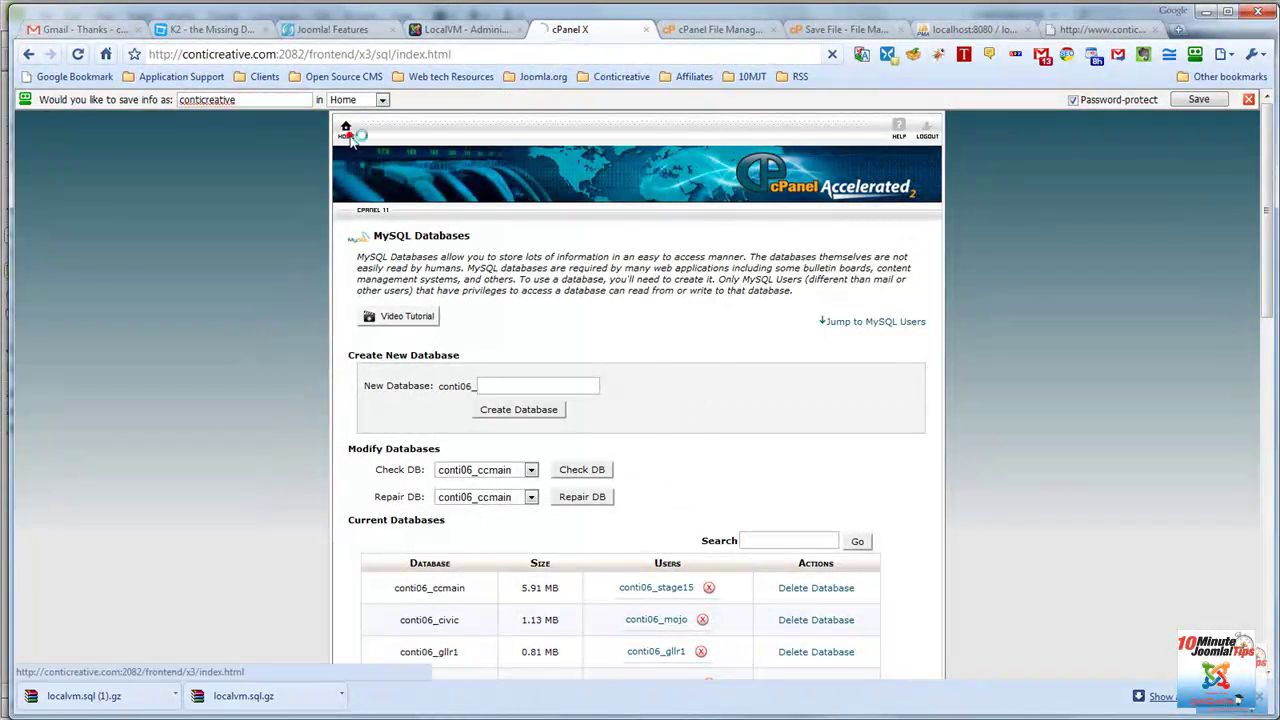
Step: Open the conti06_localvm database's Import page in the host's phpMyAdmin
{"action": "left_click", "coordinate": [346, 130]}
{"action": "scroll", "coordinate": [665, 390], "scroll_direction": "down", "scroll_amount": 6}
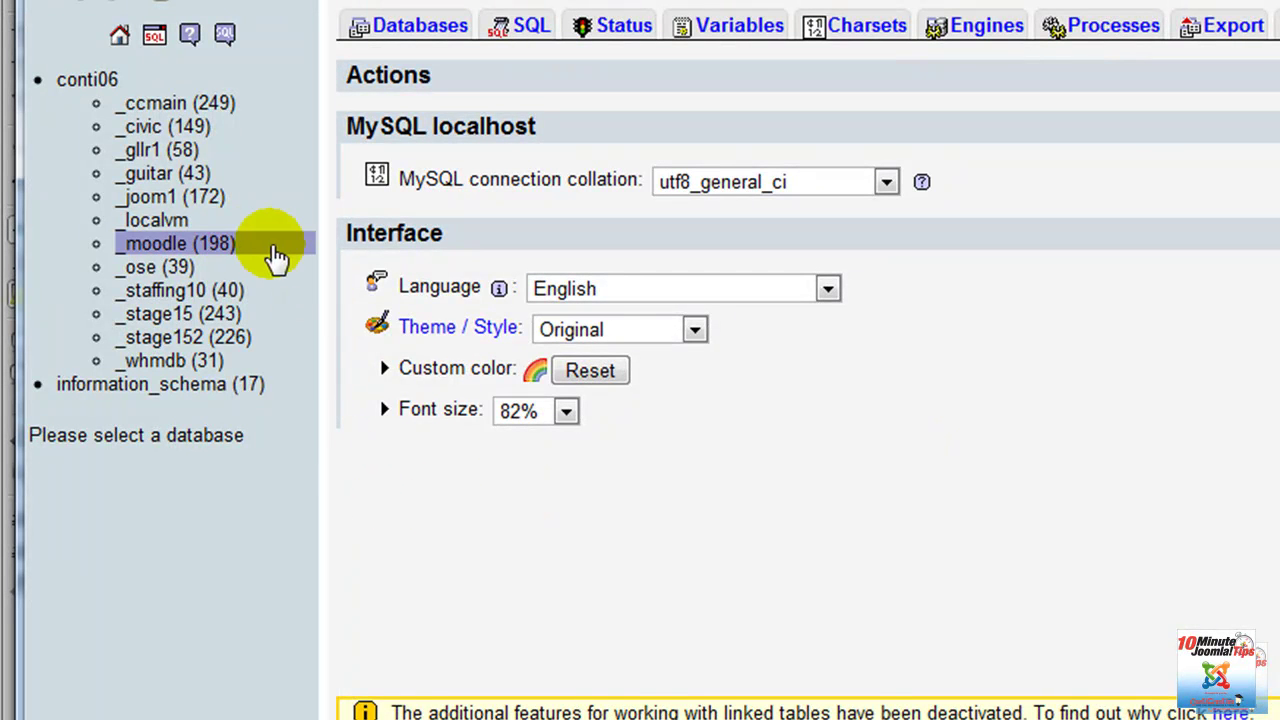
{"action": "left_click", "coordinate": [198, 220]}
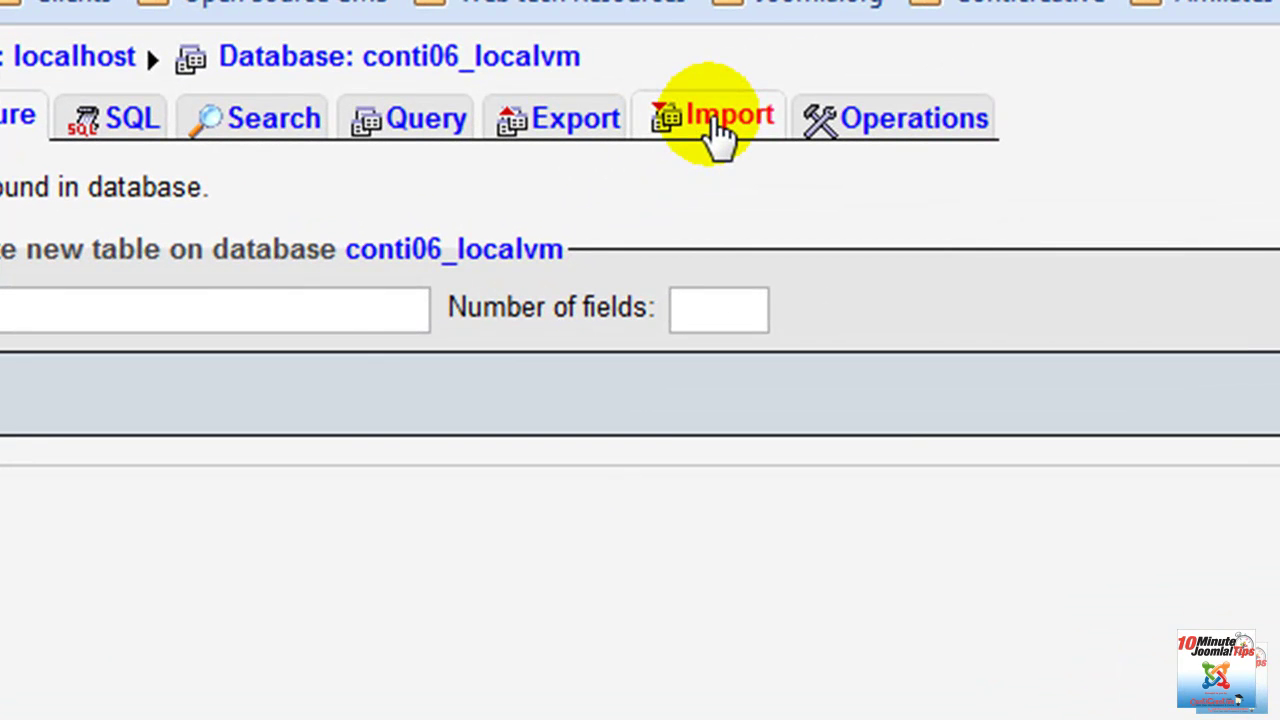
{"action": "left_click", "coordinate": [716, 130]}
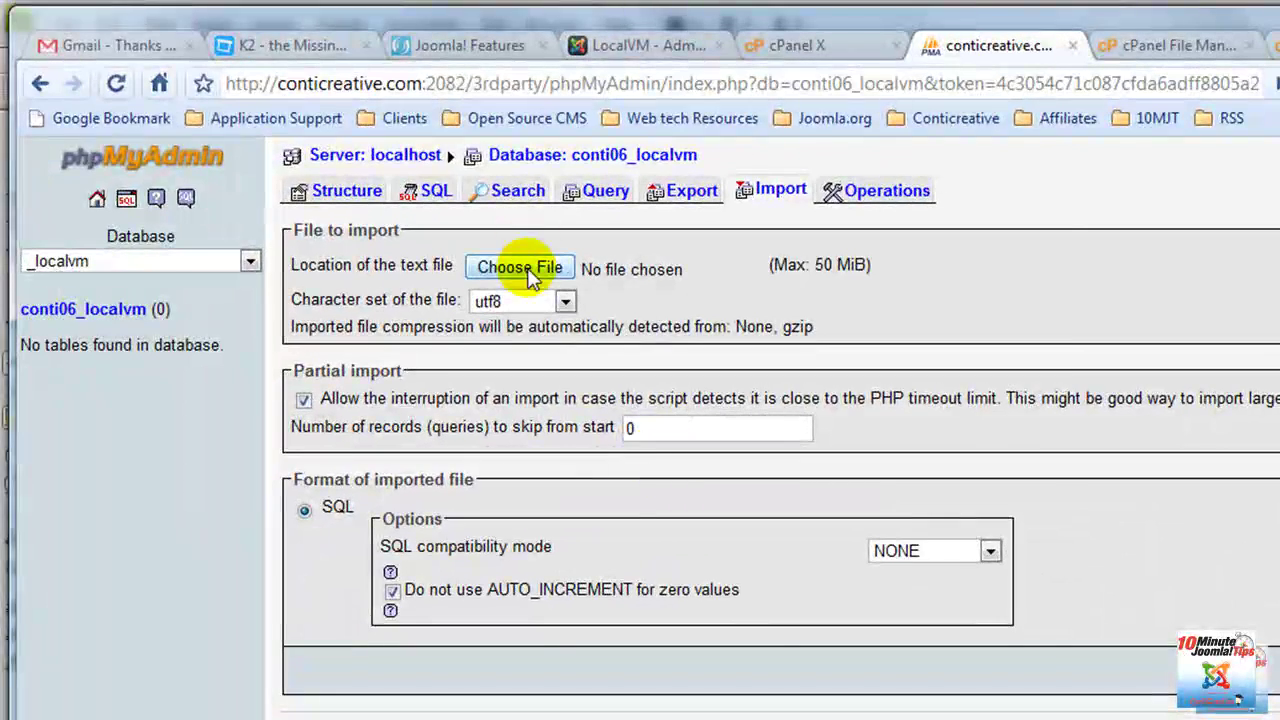
Step: Import localvm.sql.gz from the Downloads folder into conti06_localvm
{"action": "left_click", "coordinate": [522, 268]}
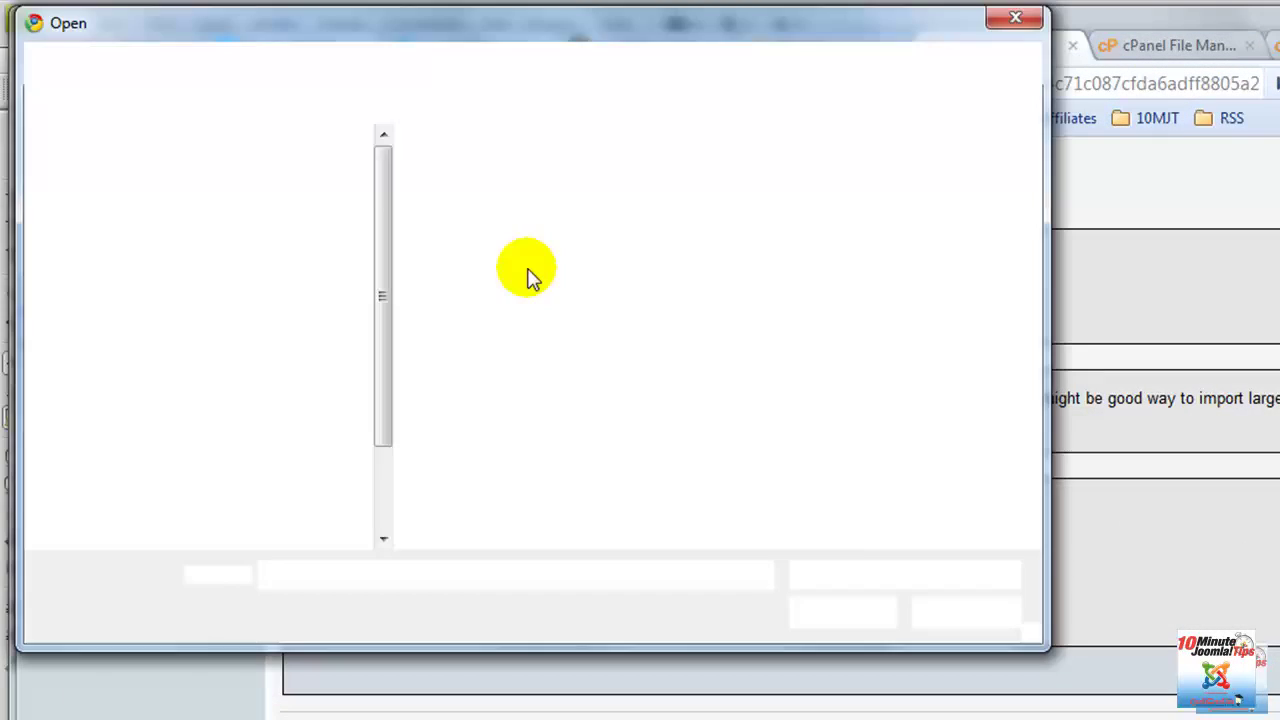
{"action": "left_click", "coordinate": [618, 60]}
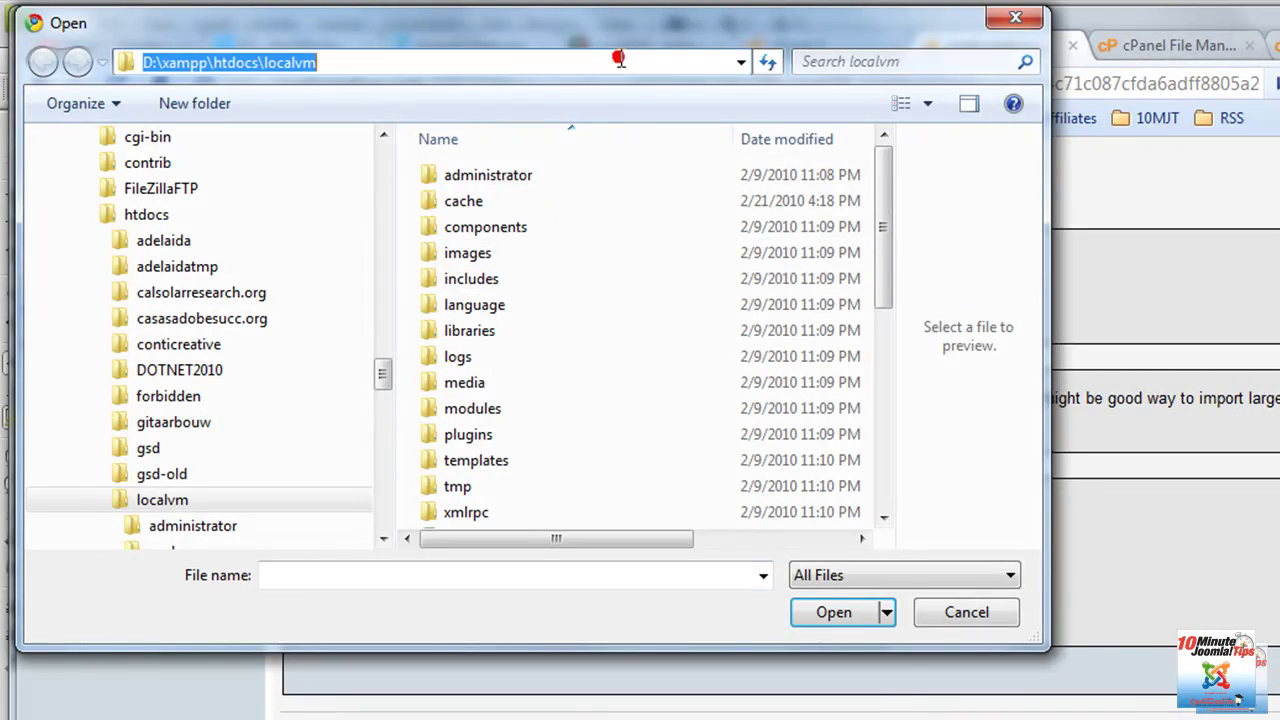
{"action": "key", "text": "ctrl+v"}
{"action": "key", "text": "Return"}
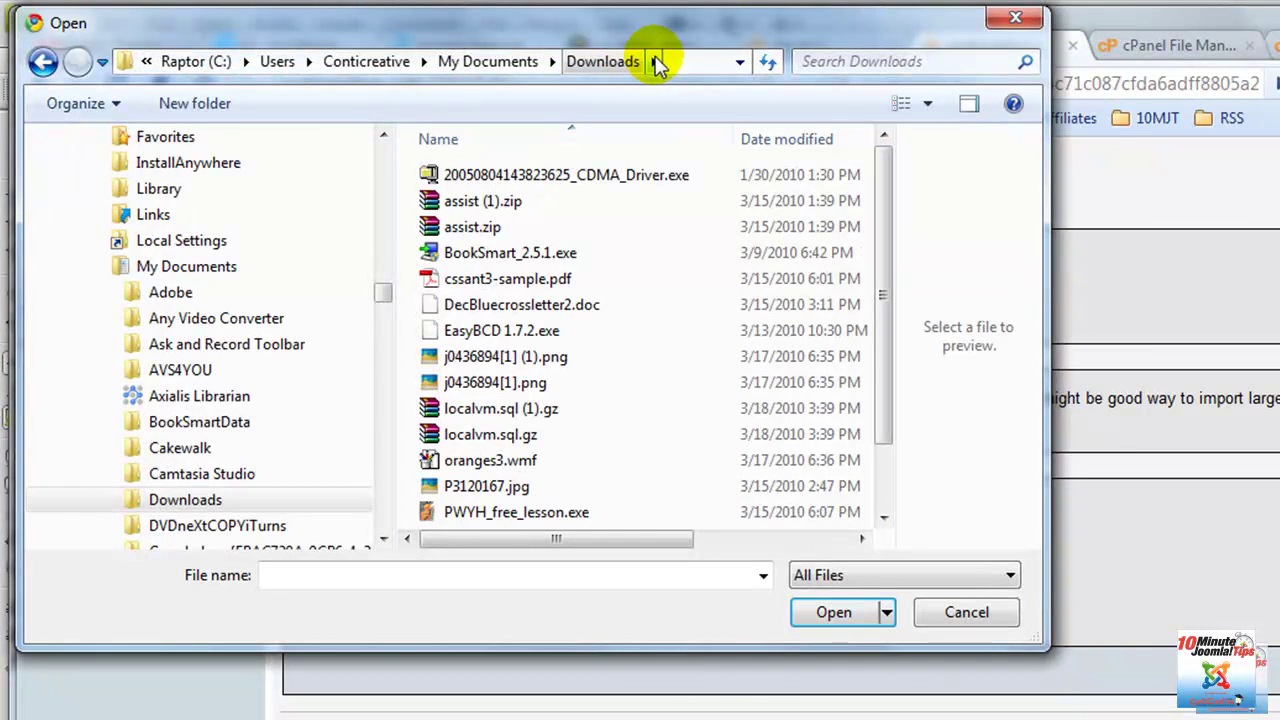
{"action": "left_click", "coordinate": [490, 440]}
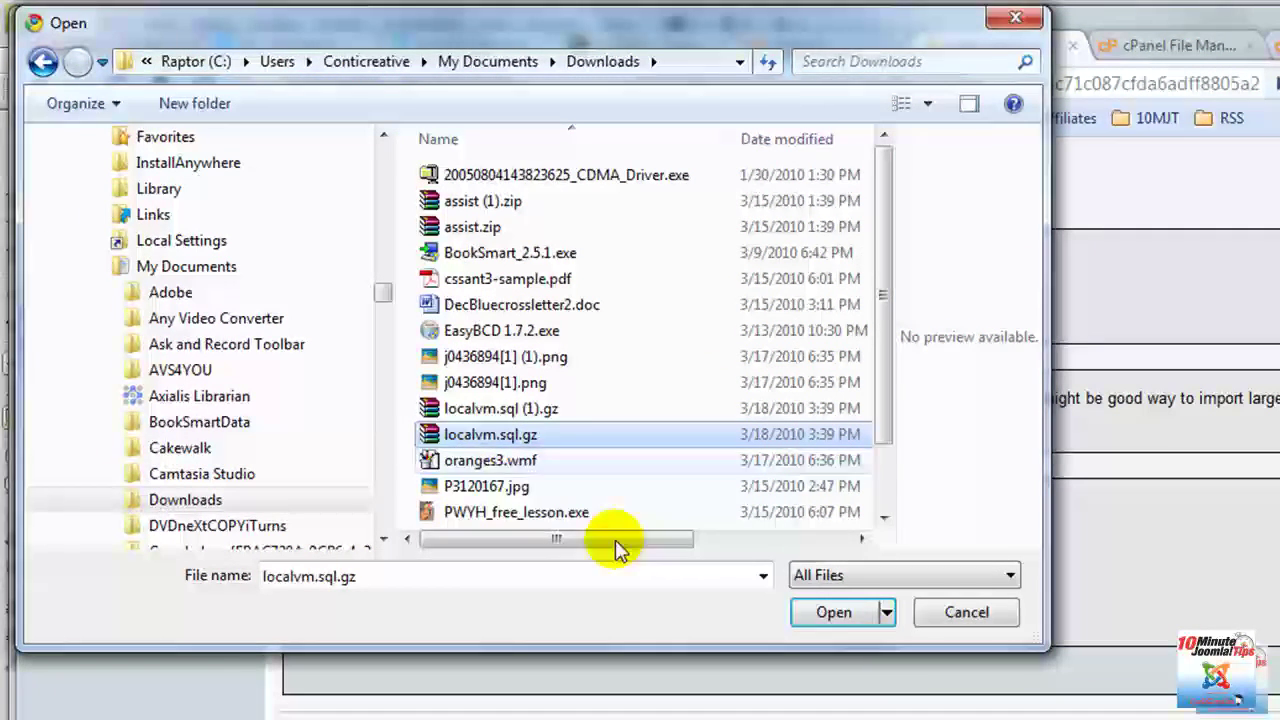
{"action": "left_click", "coordinate": [835, 613]}
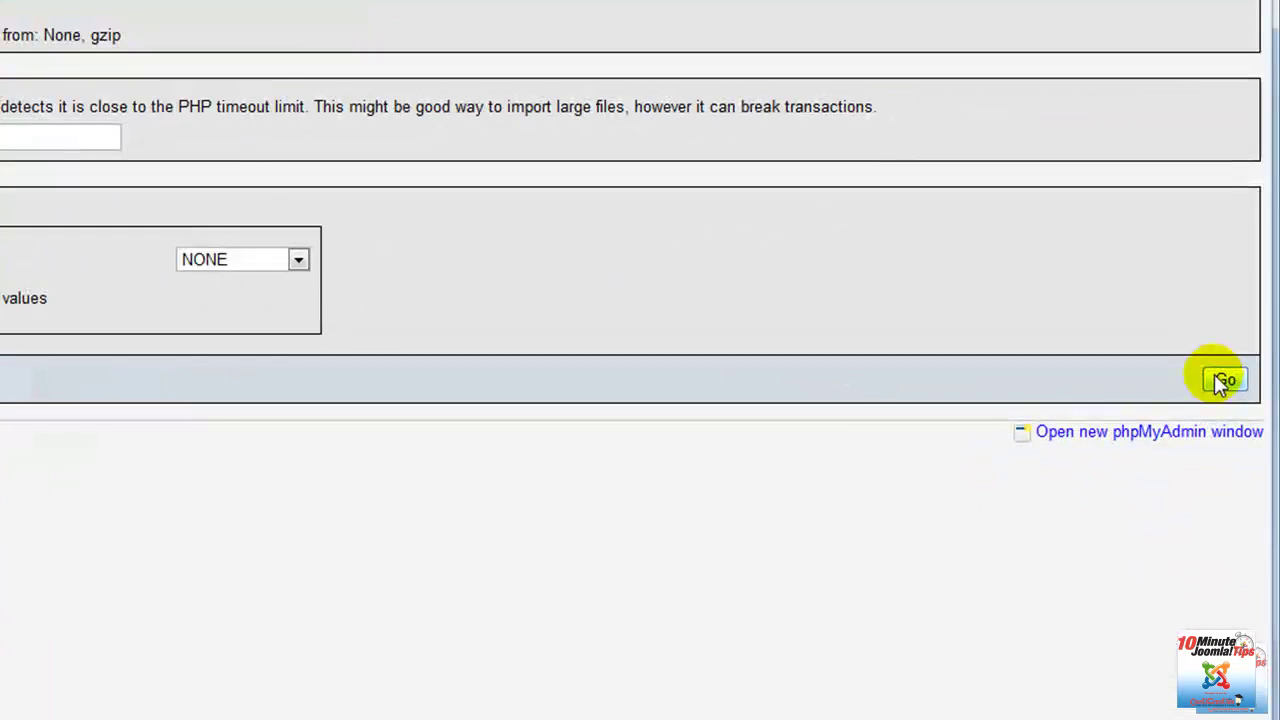
{"action": "left_click", "coordinate": [1222, 378]}
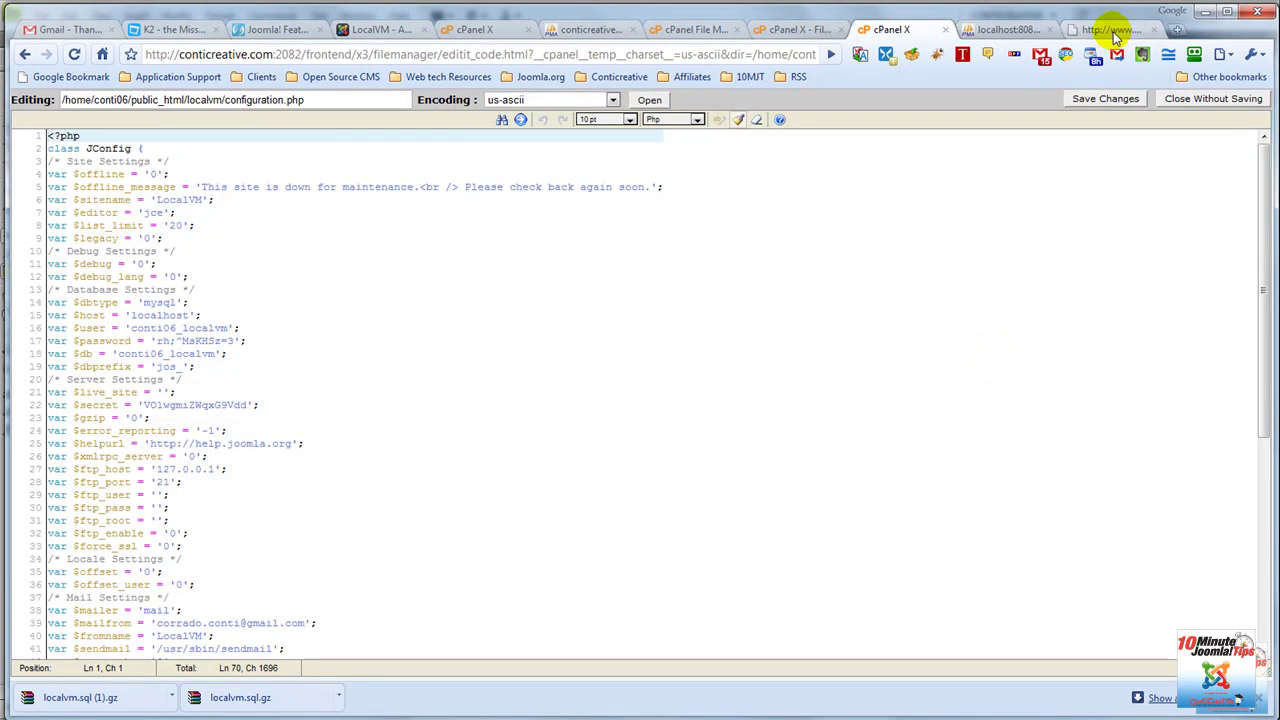
Step: Load and reload conticreative.com/localvm, which shows the line 67 T_VAR parse error
{"action": "left_click", "coordinate": [1118, 29]}
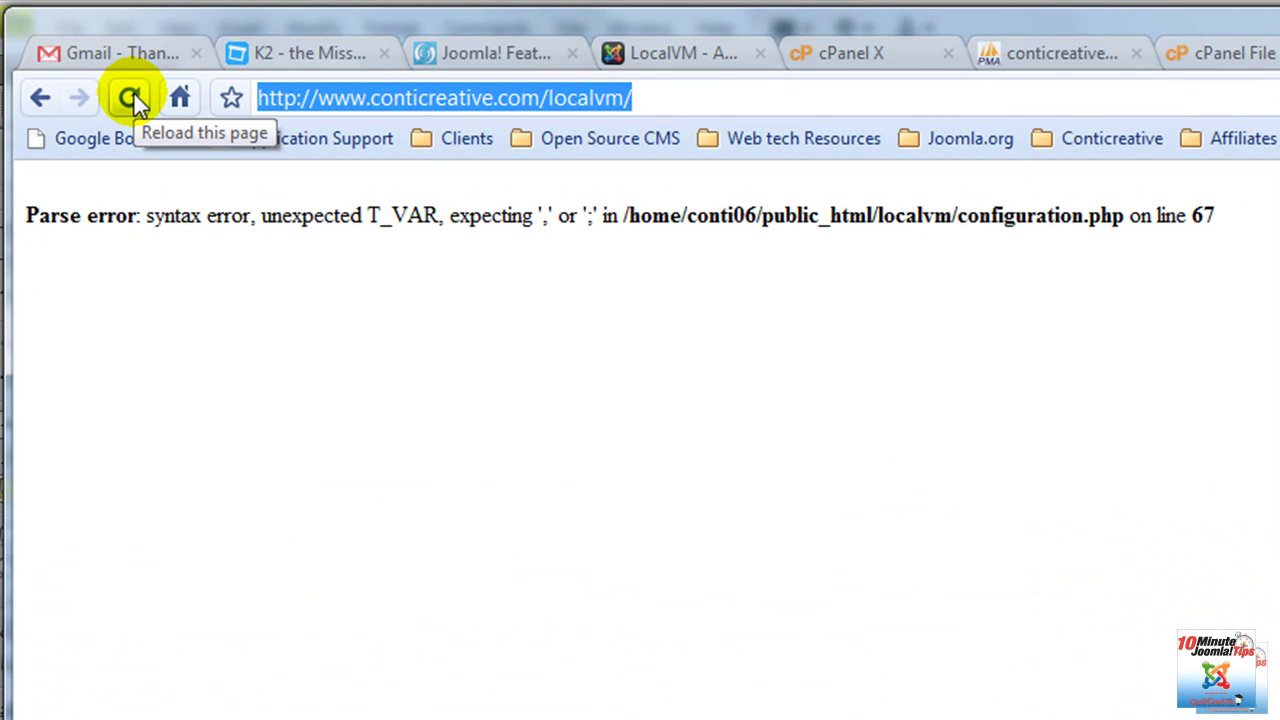
{"action": "left_click", "coordinate": [133, 97]}
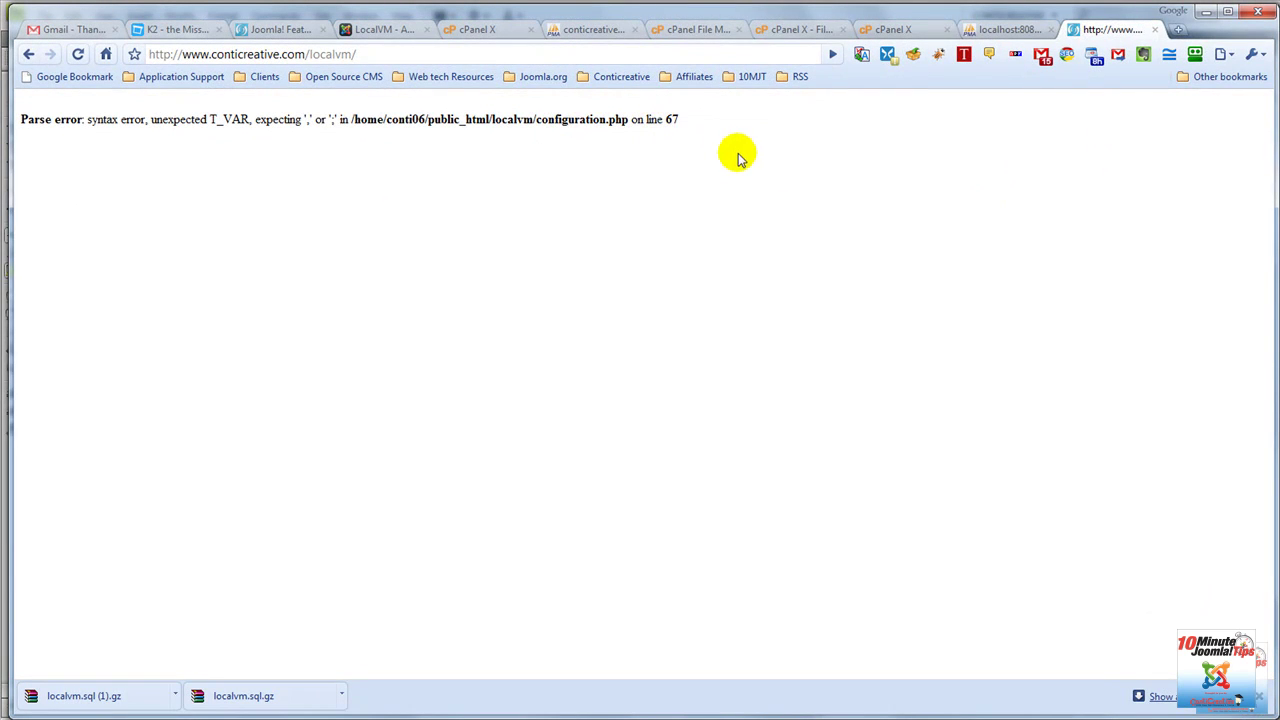
Step: Terminate the tmp_path line 65 in configuration.php and save the file
{"action": "left_click", "coordinate": [785, 30]}
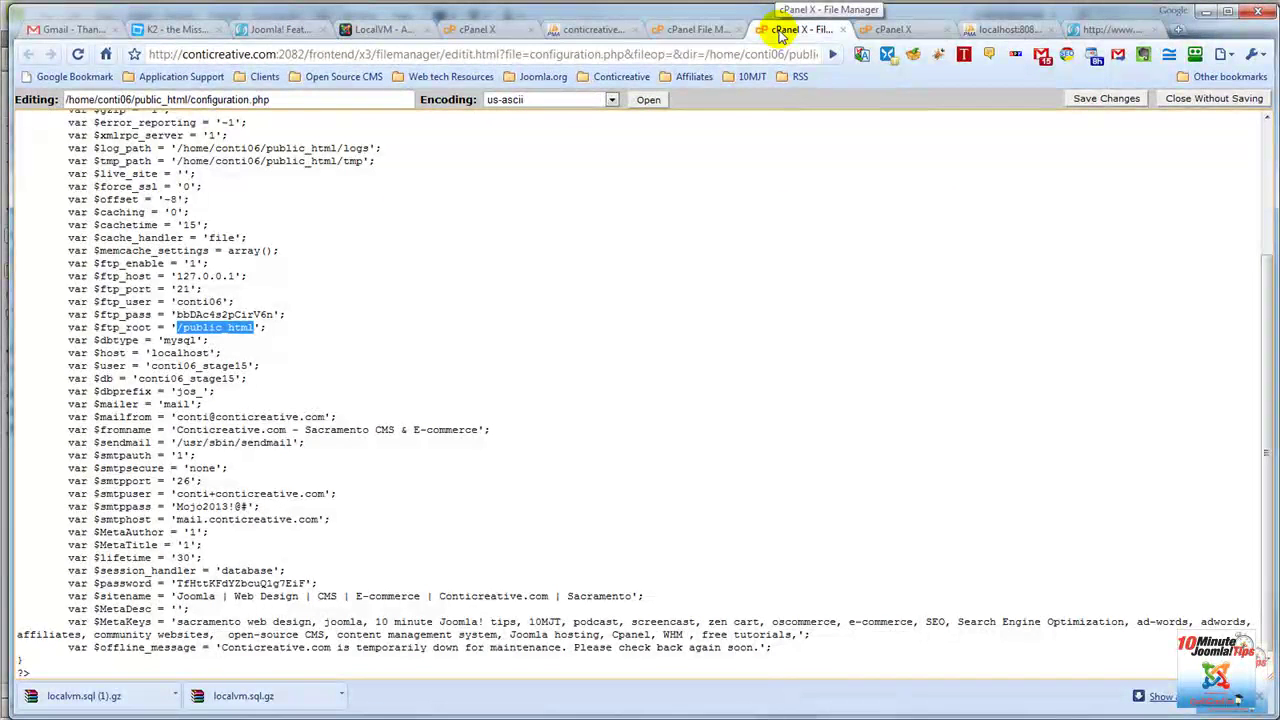
{"action": "left_click", "coordinate": [893, 29]}
{"action": "scroll", "coordinate": [240, 365], "scroll_direction": "down", "scroll_amount": 10}
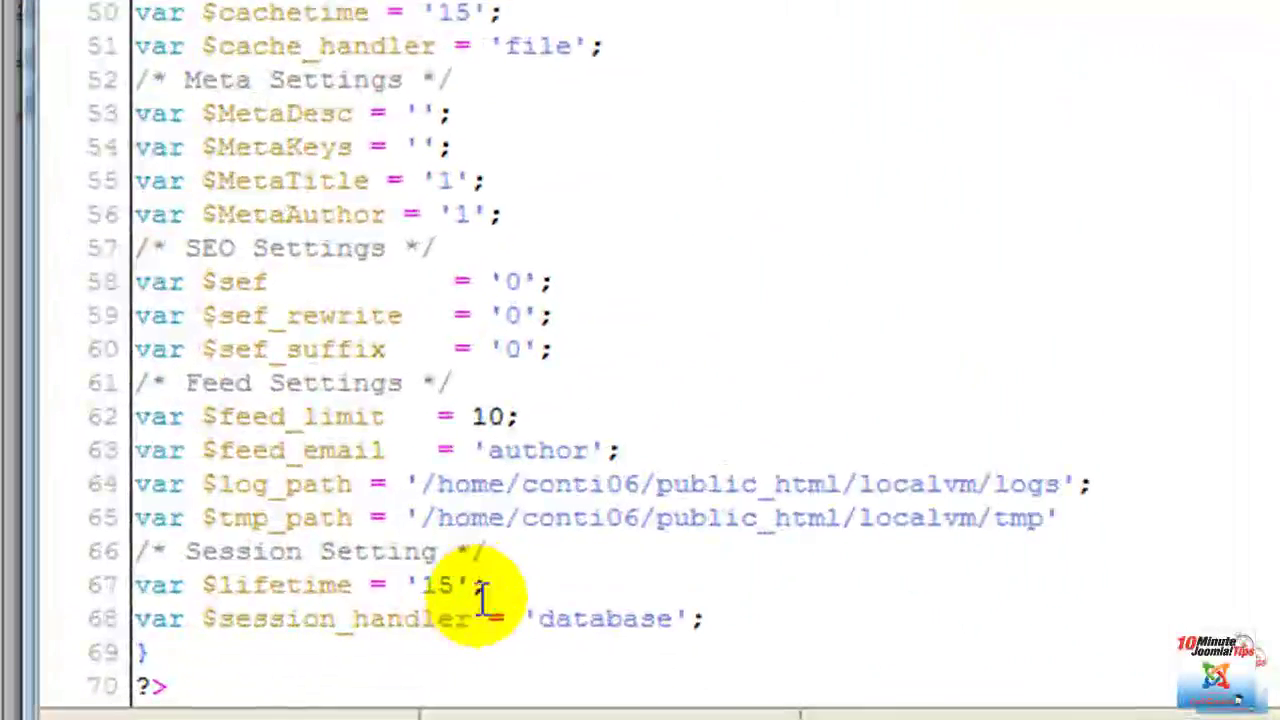
{"action": "left_click", "coordinate": [182, 611]}
{"action": "left_click_drag", "start_coordinate": [481, 590], "coordinate": [150, 586]}
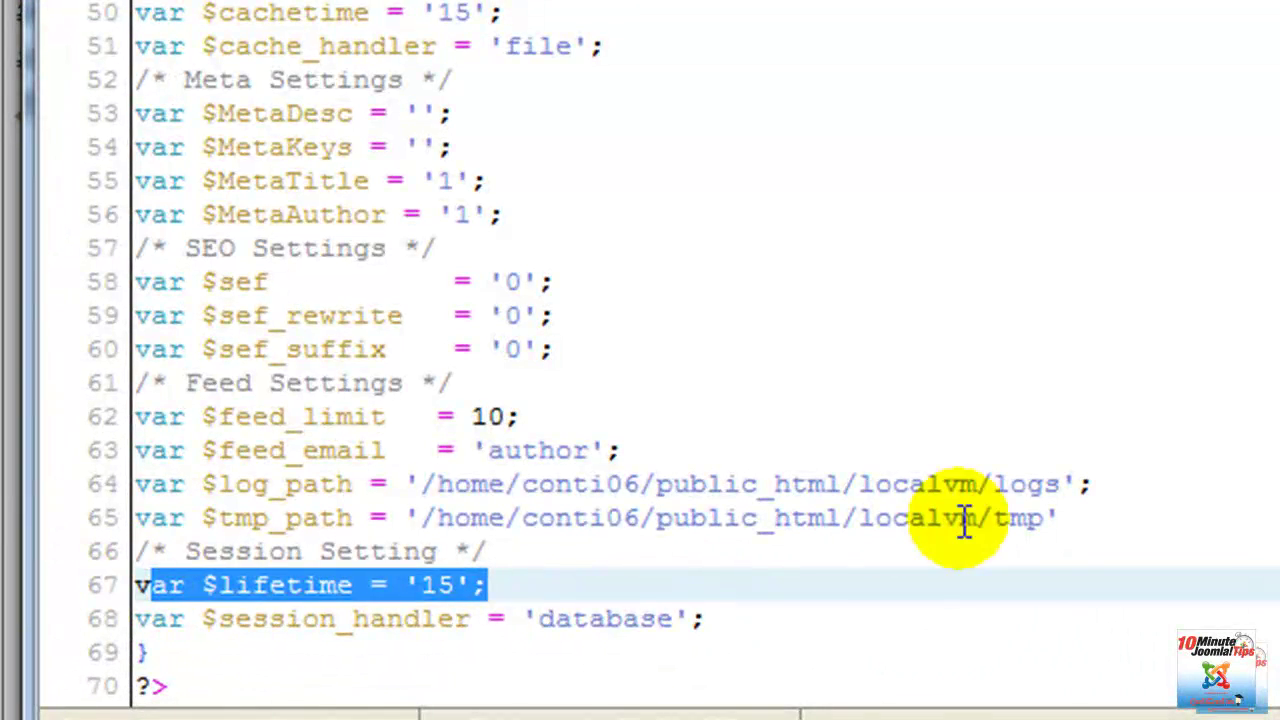
{"action": "left_click", "coordinate": [1067, 514]}
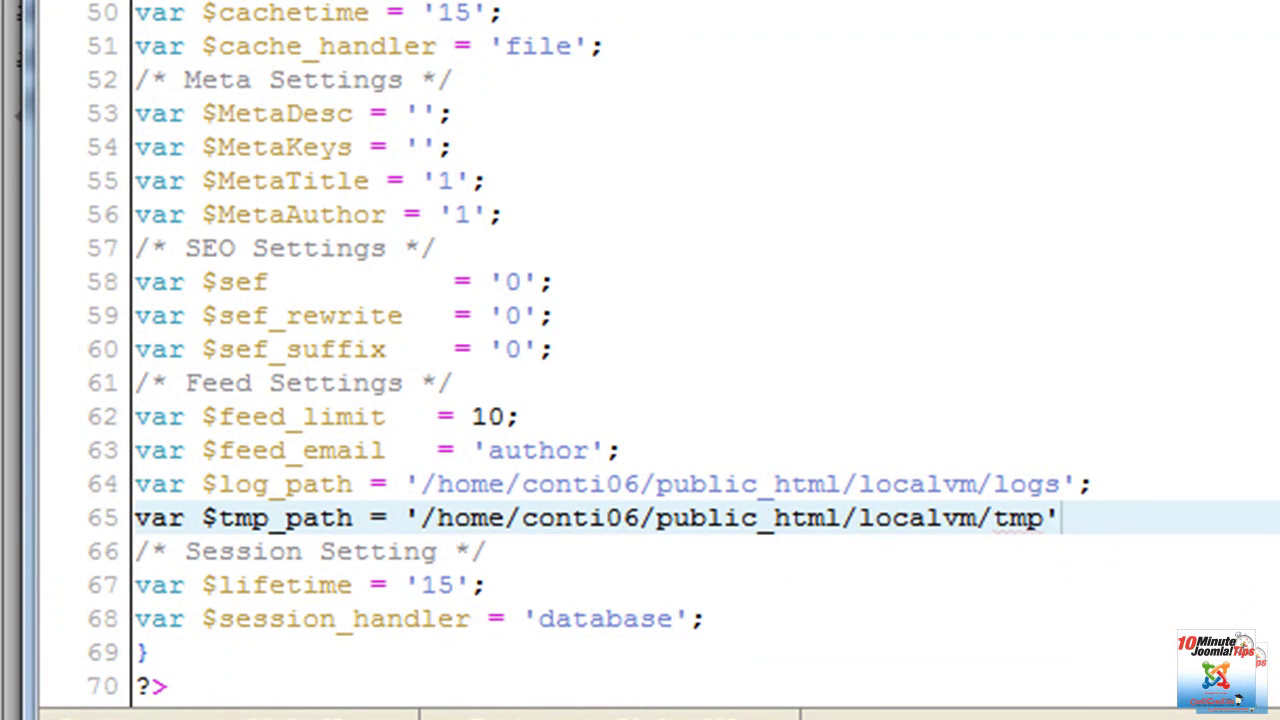
{"action": "left_click", "coordinate": [1279, 0]}
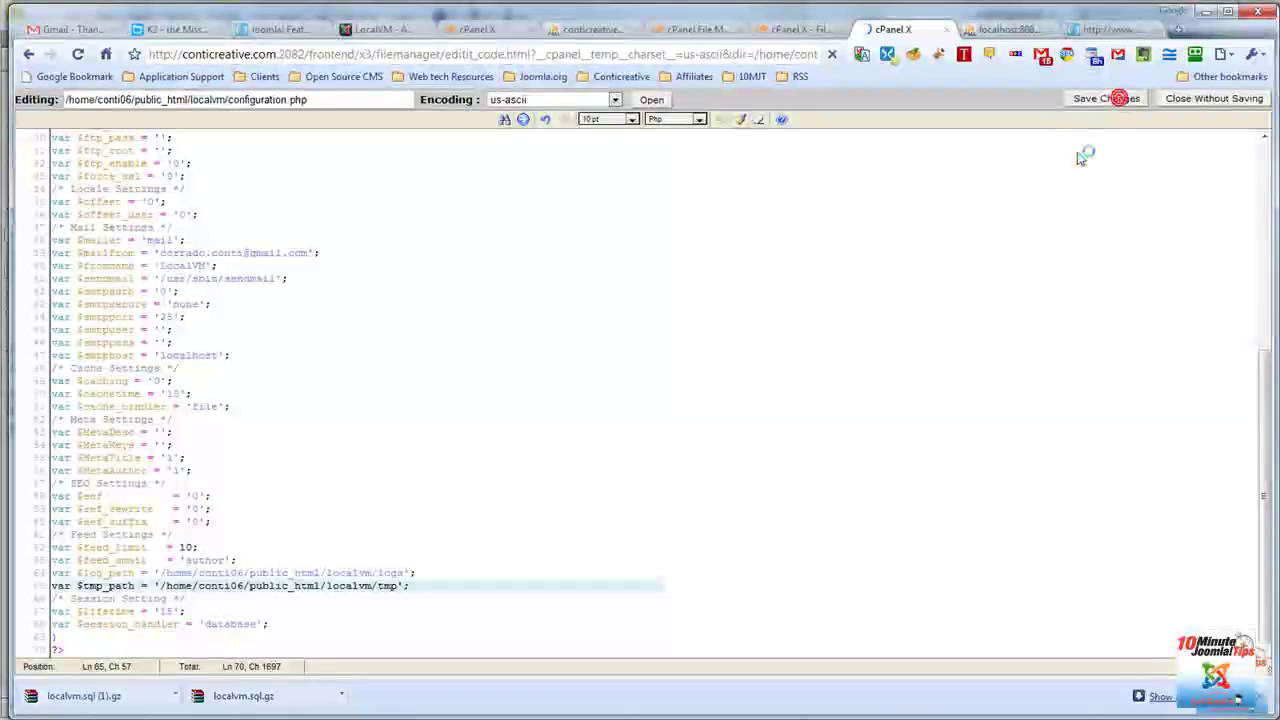
Step: Reload the live conticreative.com/localvm site and check its address
{"action": "left_click", "coordinate": [1105, 29]}
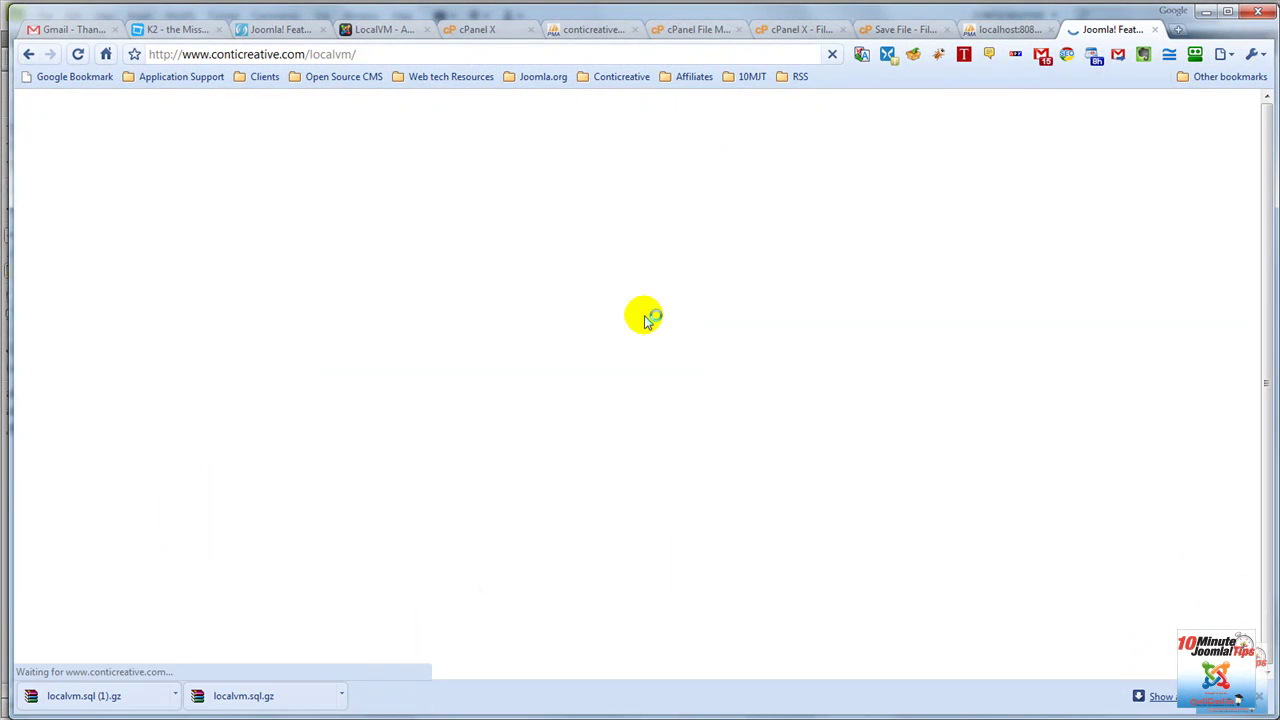
{"action": "left_click", "coordinate": [80, 55]}
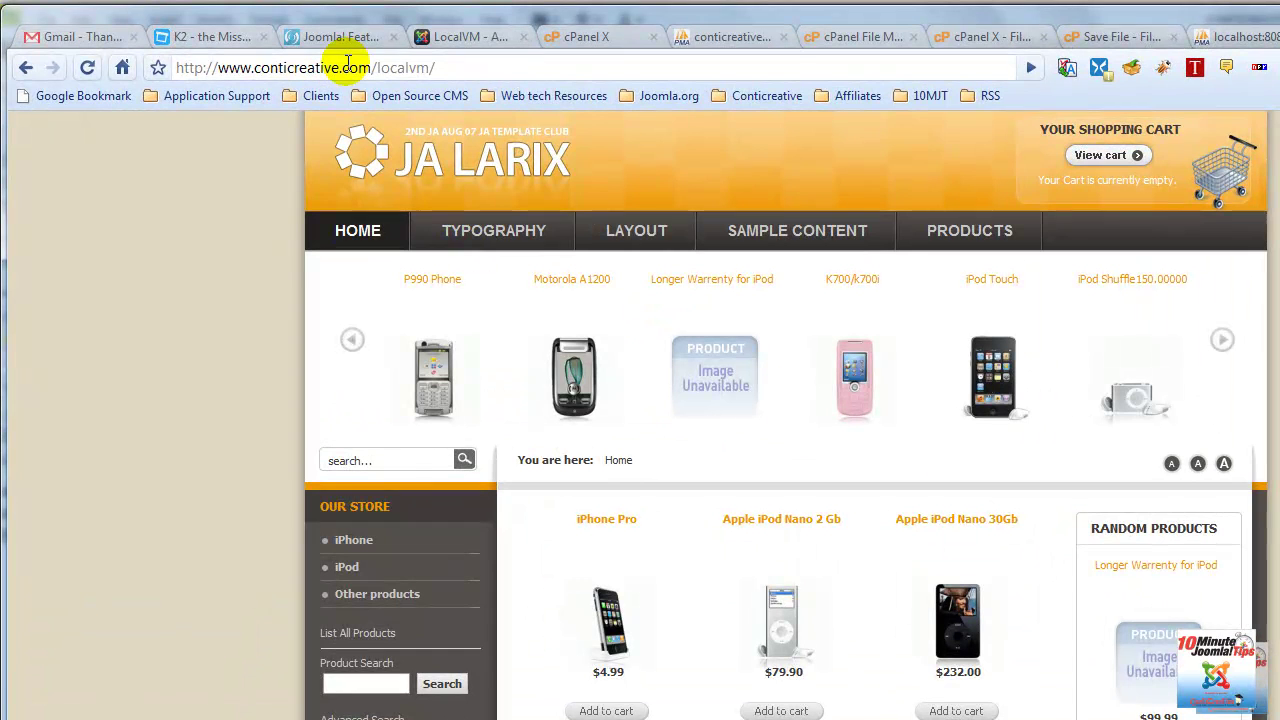
{"action": "left_click_drag", "start_coordinate": [333, 64], "coordinate": [479, 60]}
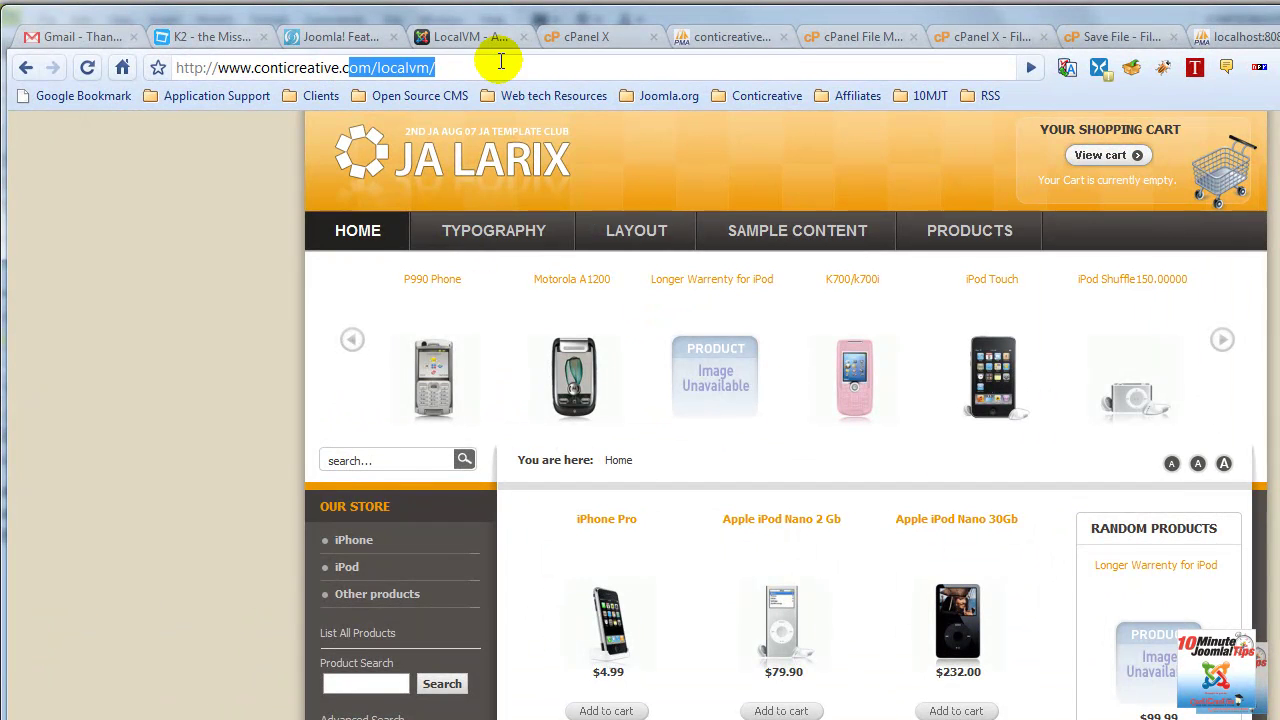
{"action": "left_click", "coordinate": [557, 63]}
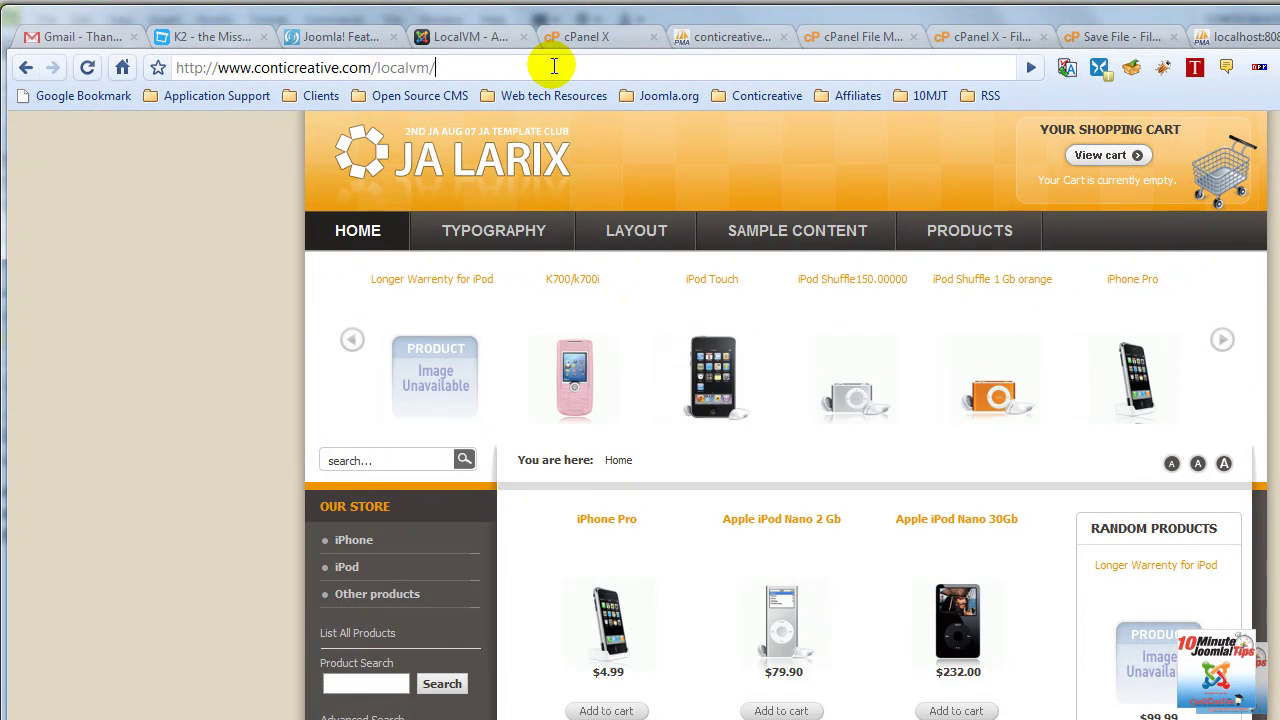
{"action": "left_click_drag", "start_coordinate": [486, 66], "coordinate": [166, 66]}
{"action": "key", "text": "ctrl+c"}
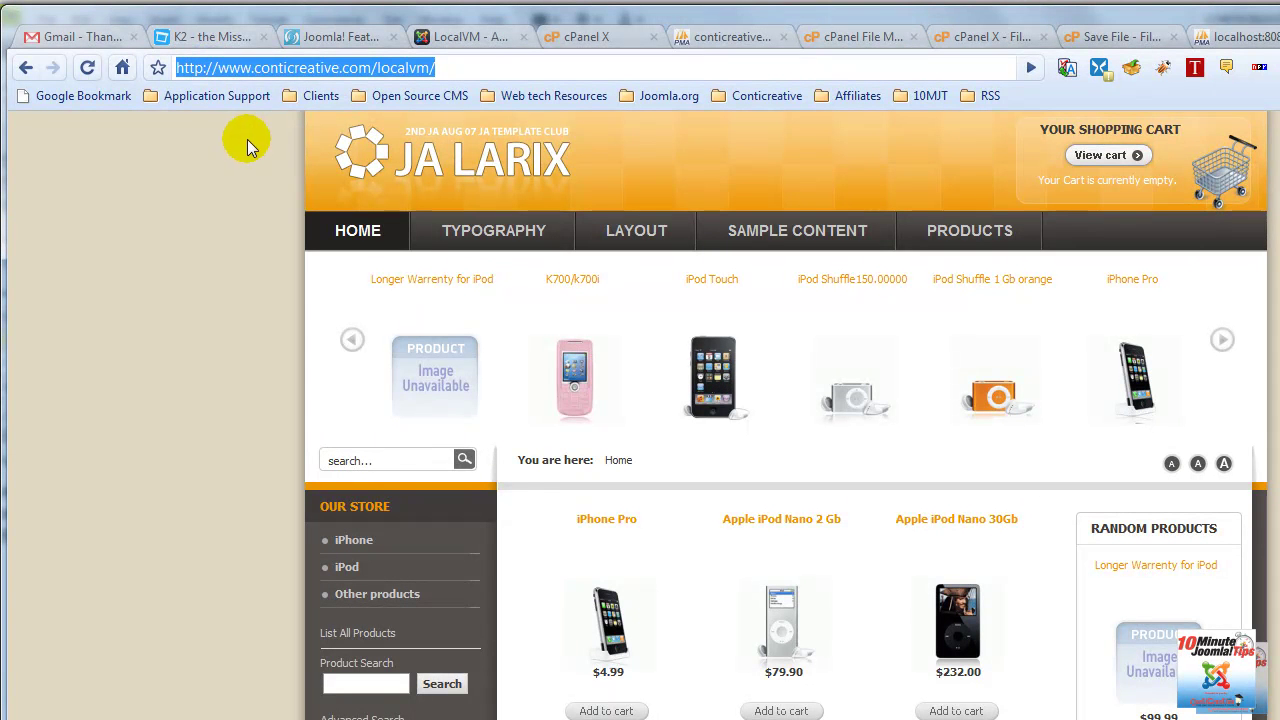
Step: Back in the File Manager listing, note the store's localhost:8080 address
{"action": "left_click", "coordinate": [863, 37]}
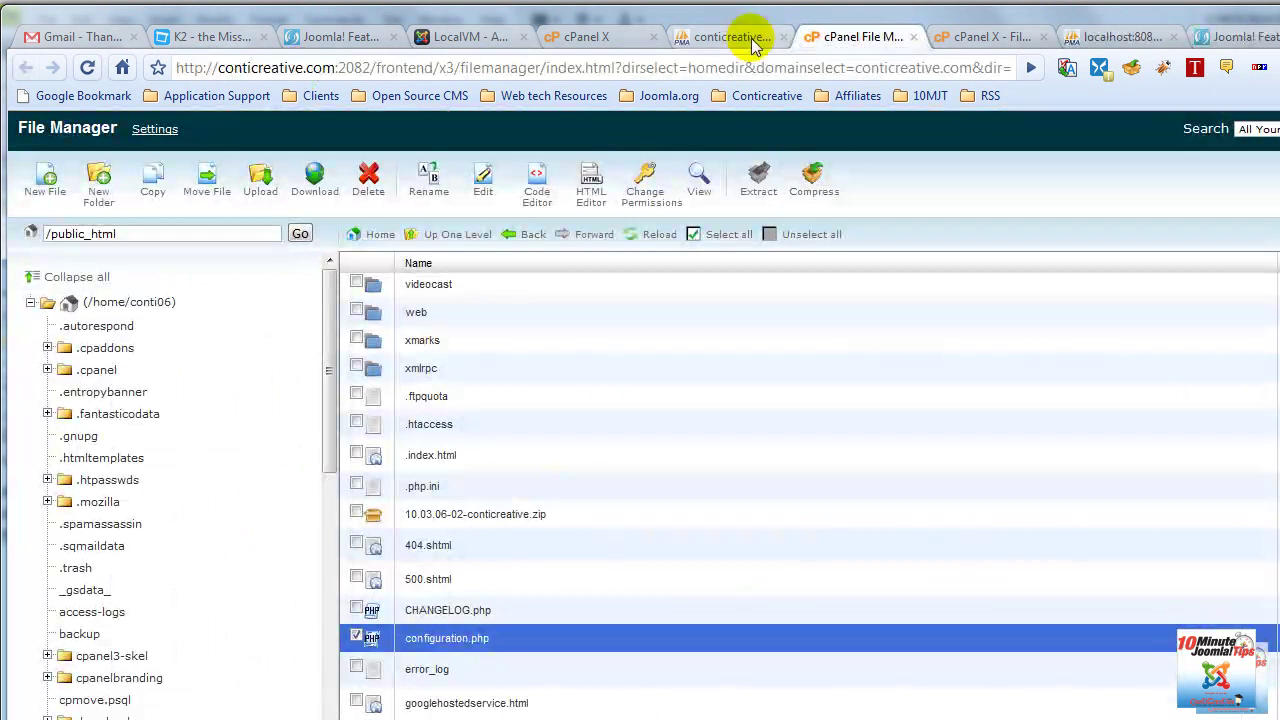
{"action": "scroll", "coordinate": [502, 509], "scroll_direction": "up", "scroll_amount": 7}
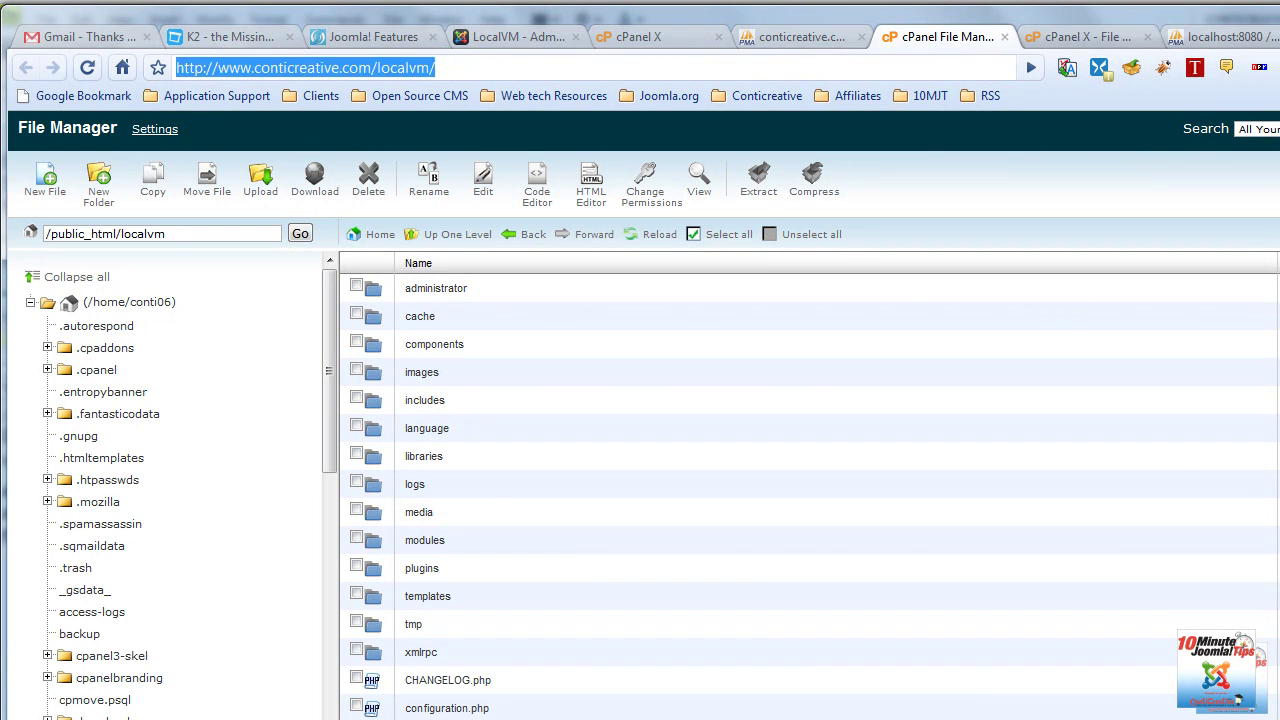
{"action": "key", "text": "ctrl+shift+Tab"}
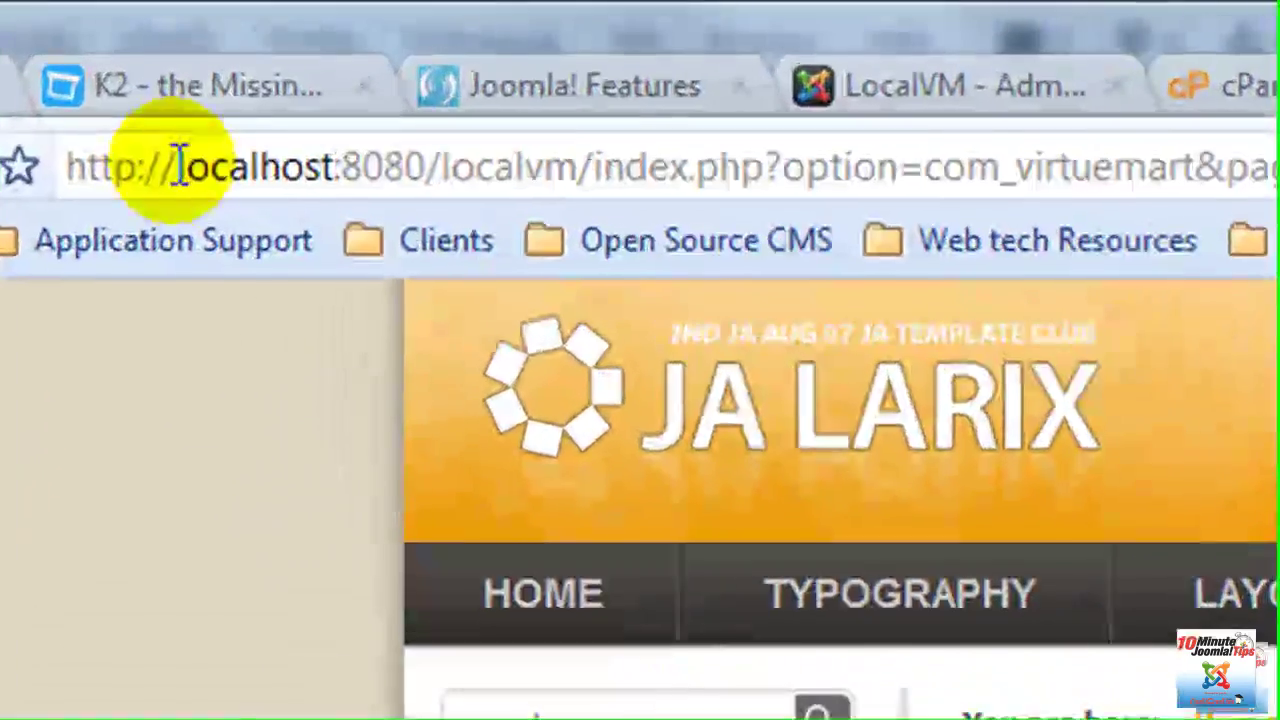
{"action": "left_click_drag", "start_coordinate": [217, 66], "coordinate": [313, 67]}
{"action": "left_click_drag", "start_coordinate": [428, 168], "coordinate": [535, 165]}
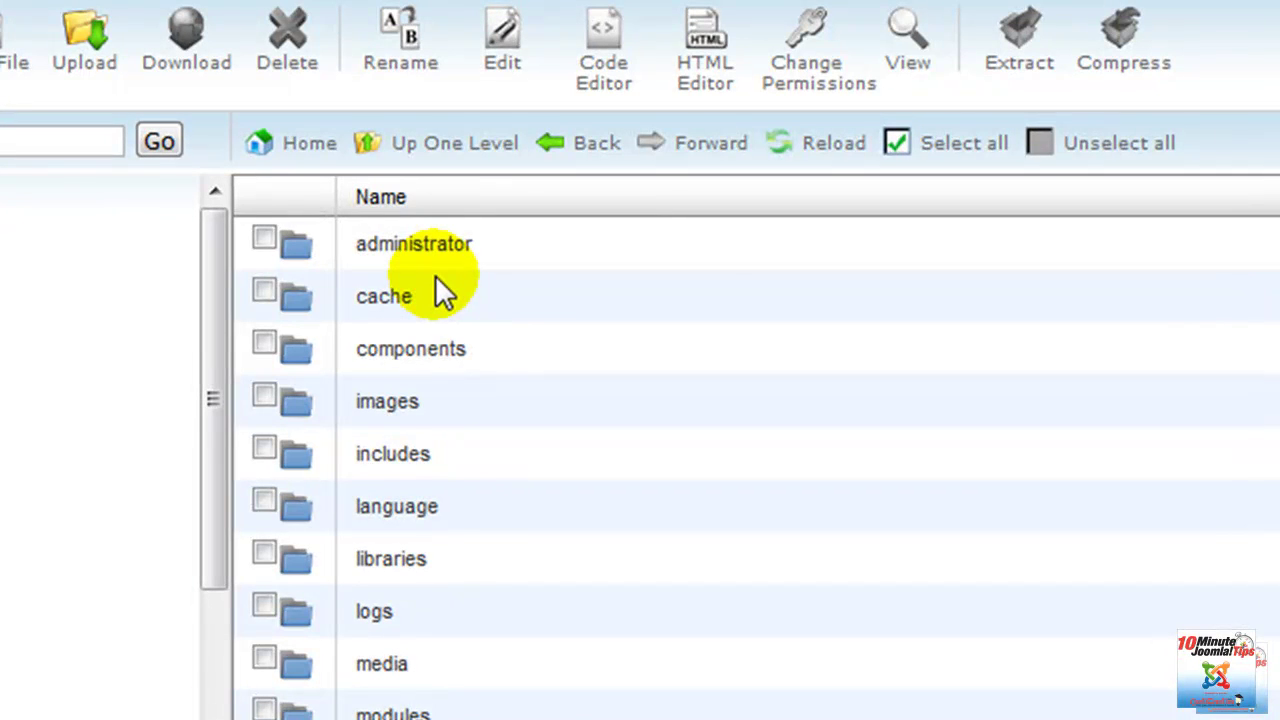
Step: Open administrator, then components, and scroll down to com_virtuemart
{"action": "left_click", "coordinate": [304, 250]}
{"action": "left_click", "coordinate": [300, 350]}
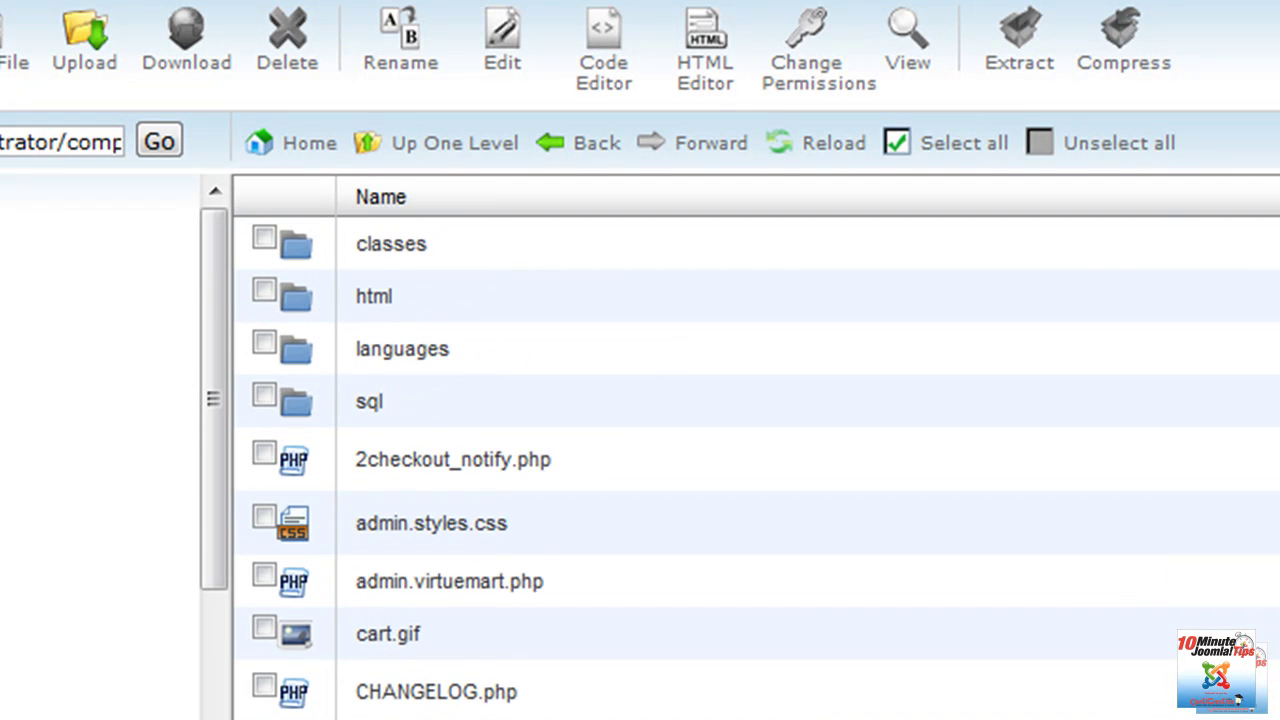
{"action": "scroll", "coordinate": [543, 691], "scroll_direction": "down", "scroll_amount": 9}
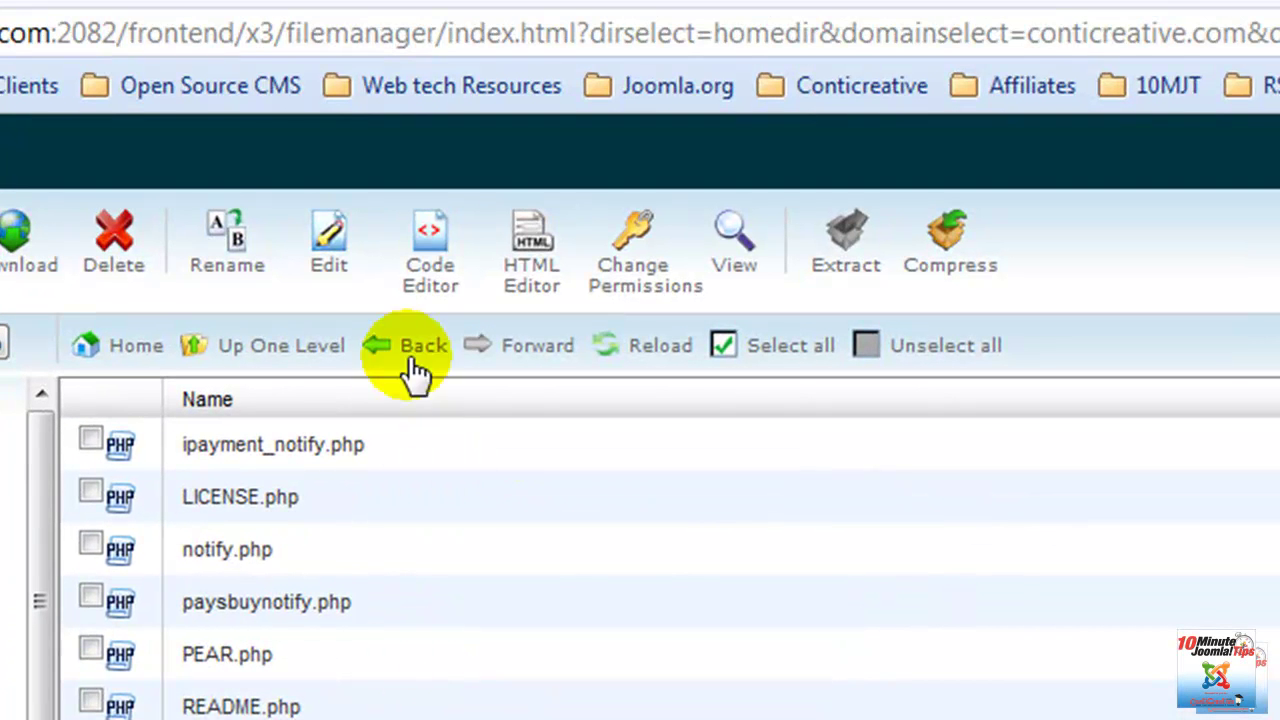
Step: In virtuemart.cfg.php, paste the live site address over the URL and SECUREURL values
{"action": "left_click", "coordinate": [430, 290]}
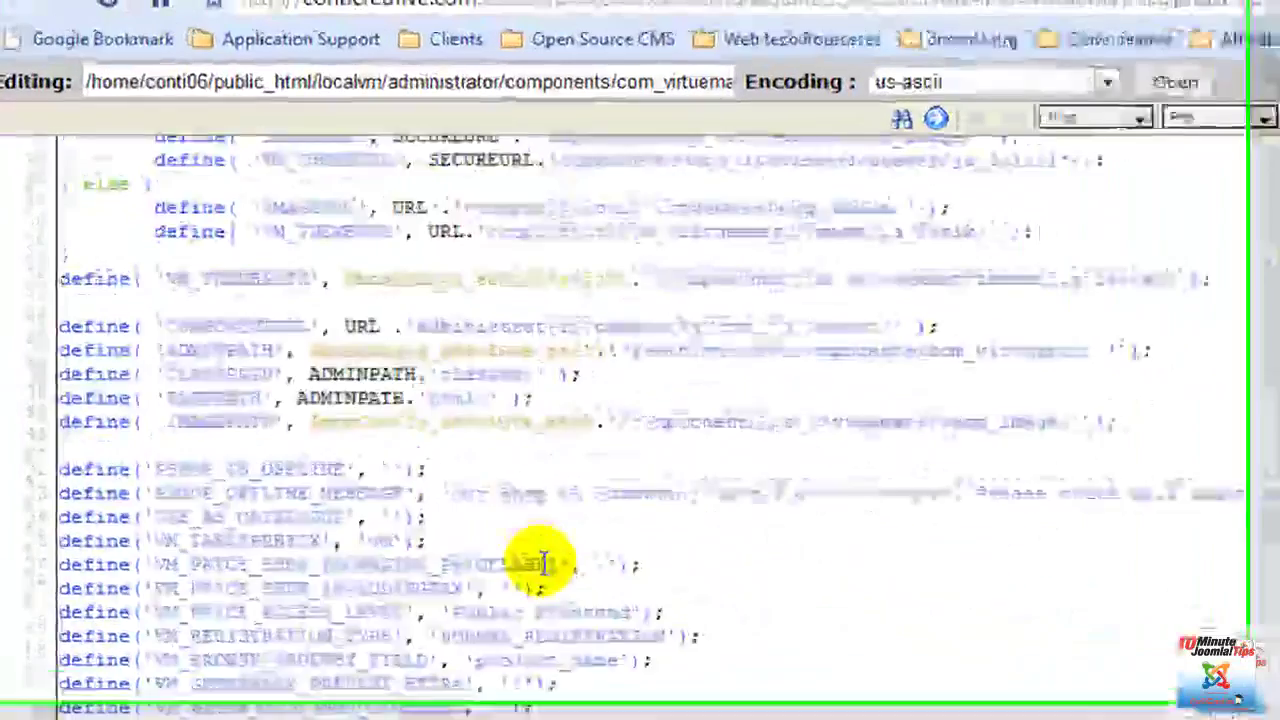
{"action": "scroll", "coordinate": [540, 560], "scroll_direction": "up", "scroll_amount": 4}
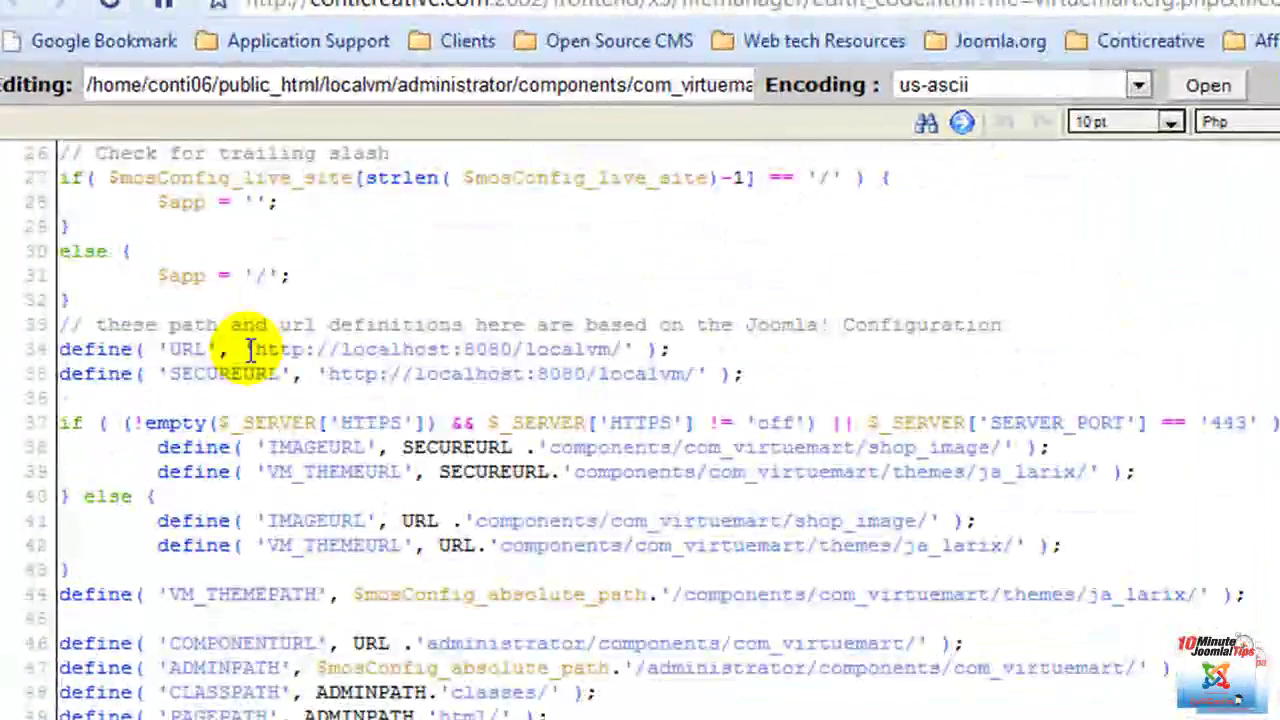
{"action": "left_click_drag", "start_coordinate": [253, 347], "coordinate": [620, 349]}
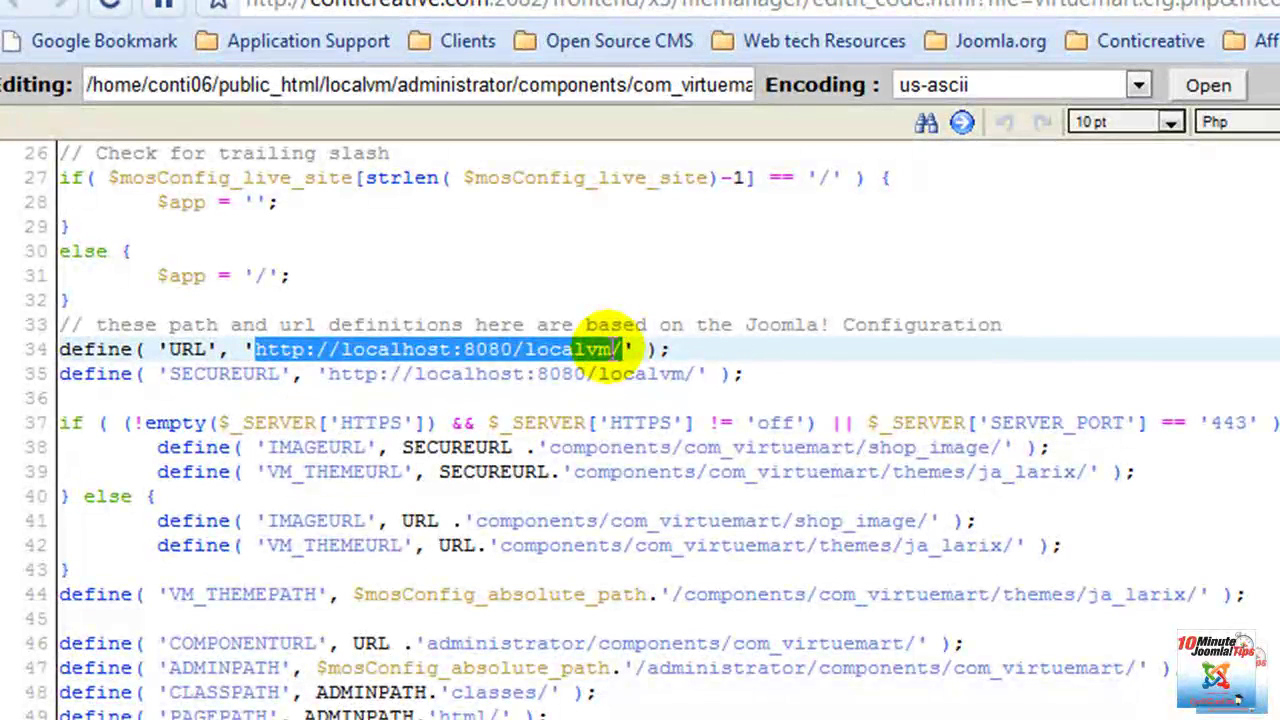
{"action": "key", "text": "ctrl+v"}
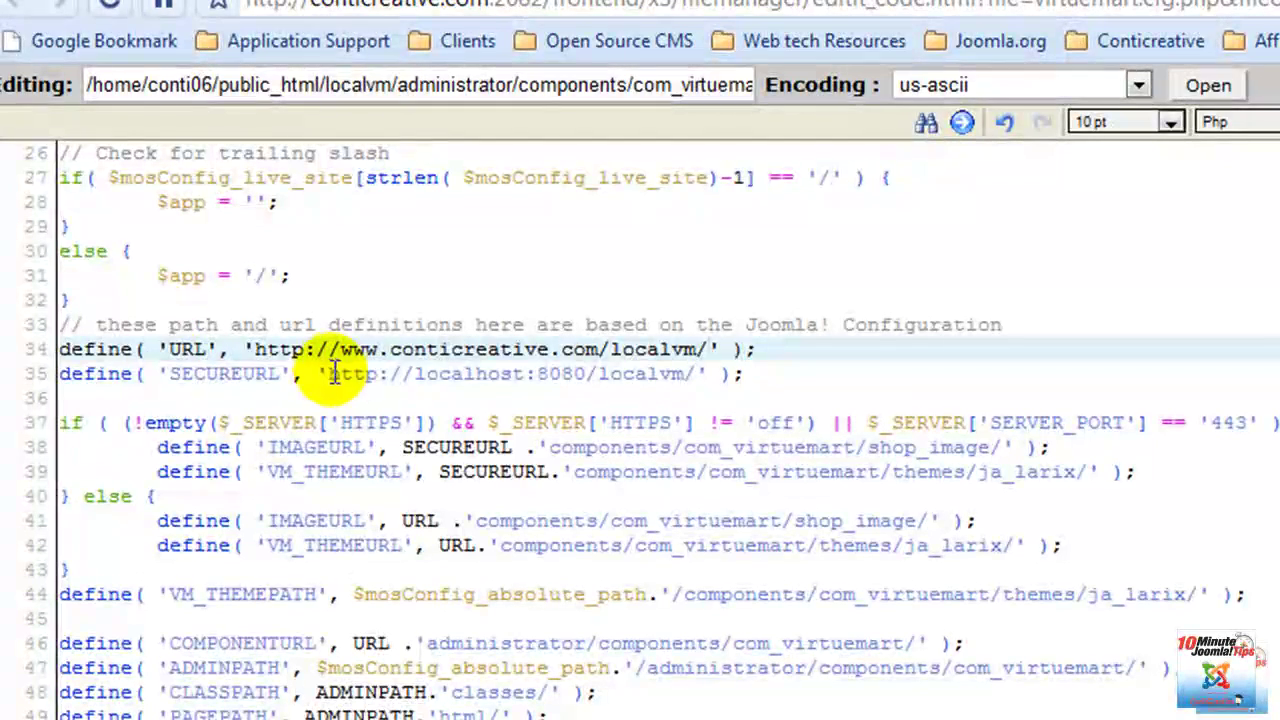
{"action": "left_click_drag", "start_coordinate": [338, 373], "coordinate": [700, 372]}
{"action": "key", "text": "Delete"}
{"action": "key", "text": "ctrl+v"}
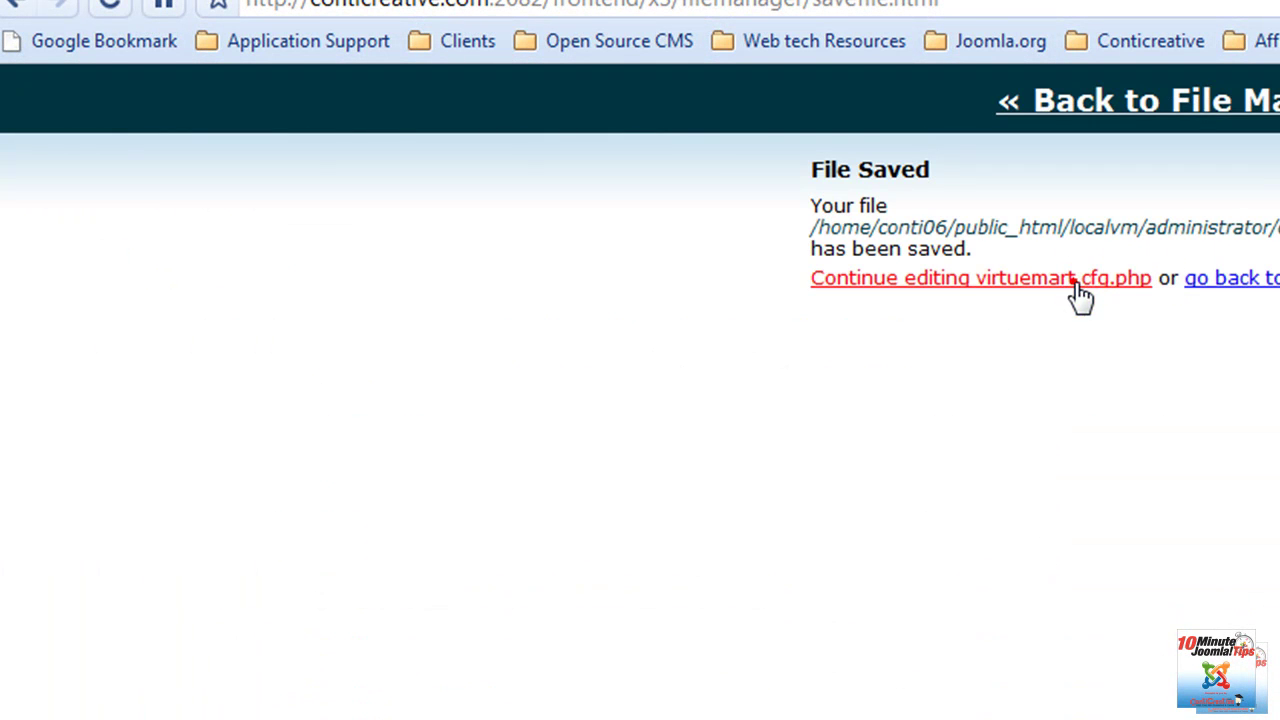
Step: Reopen virtuemart.cfg.php and add a trailing '/' to the line 34 URL
{"action": "left_click", "coordinate": [1080, 280]}
{"action": "left_click", "coordinate": [585, 621]}
{"action": "scroll", "coordinate": [590, 620], "scroll_direction": "down", "scroll_amount": 6}
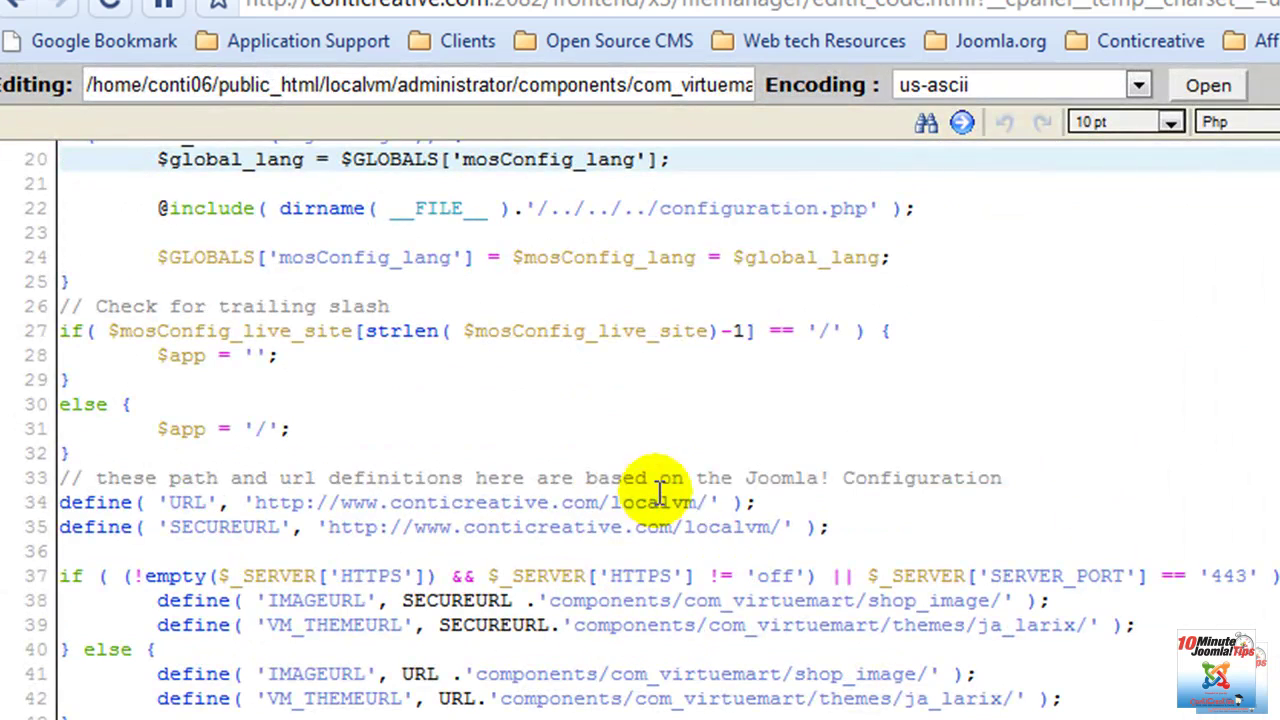
{"action": "left_click", "coordinate": [705, 502]}
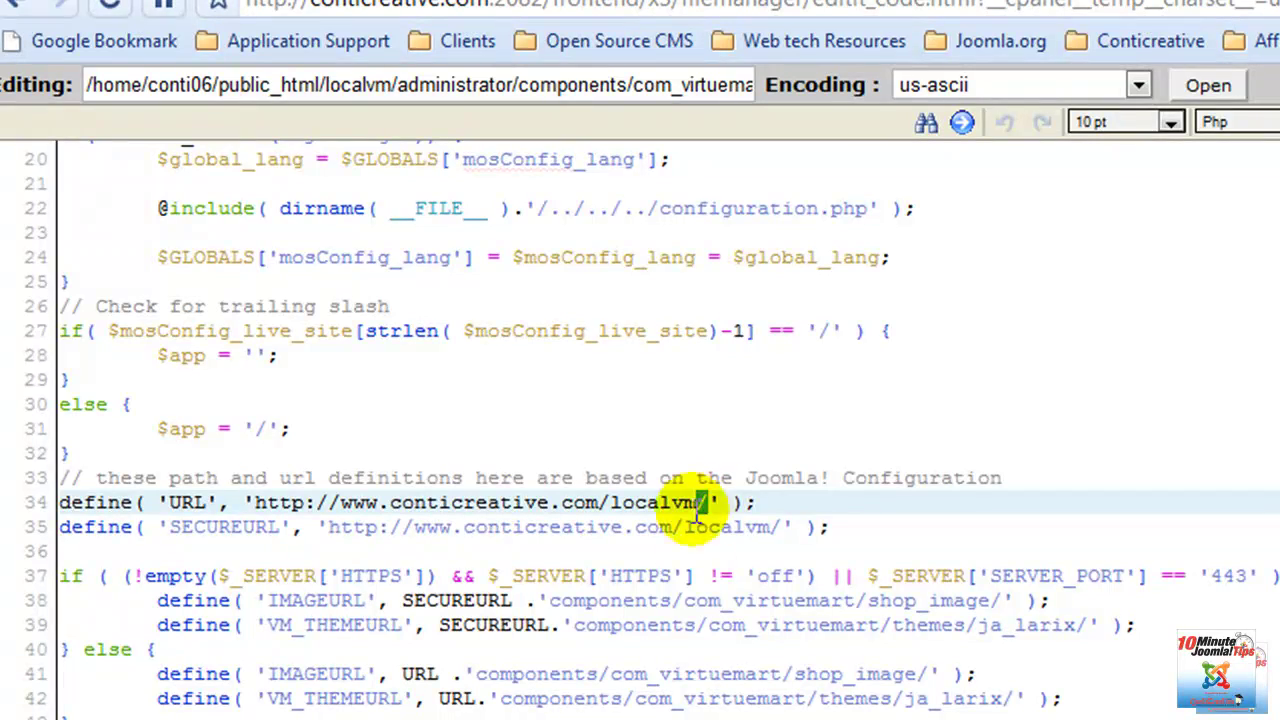
{"action": "type", "text": "/"}
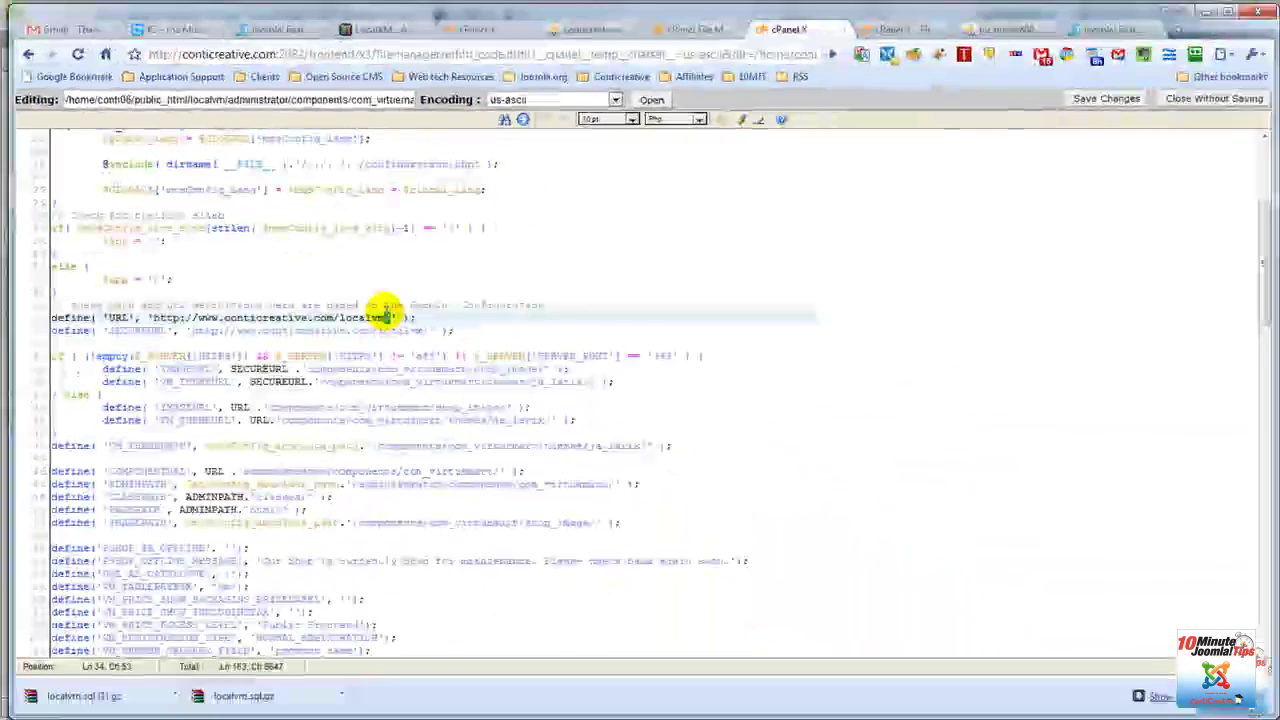
{"action": "key", "text": "ctrl+w"}
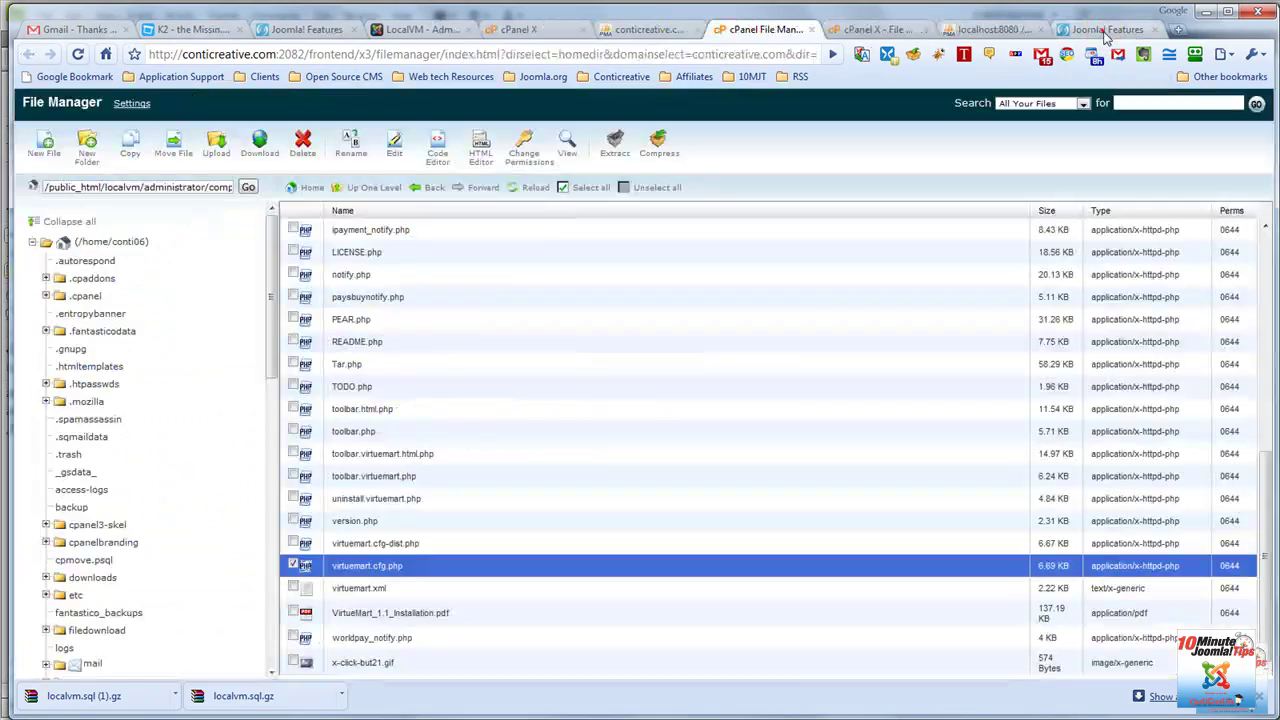
{"action": "left_click", "coordinate": [1100, 30]}
{"action": "left_click", "coordinate": [77, 53]}
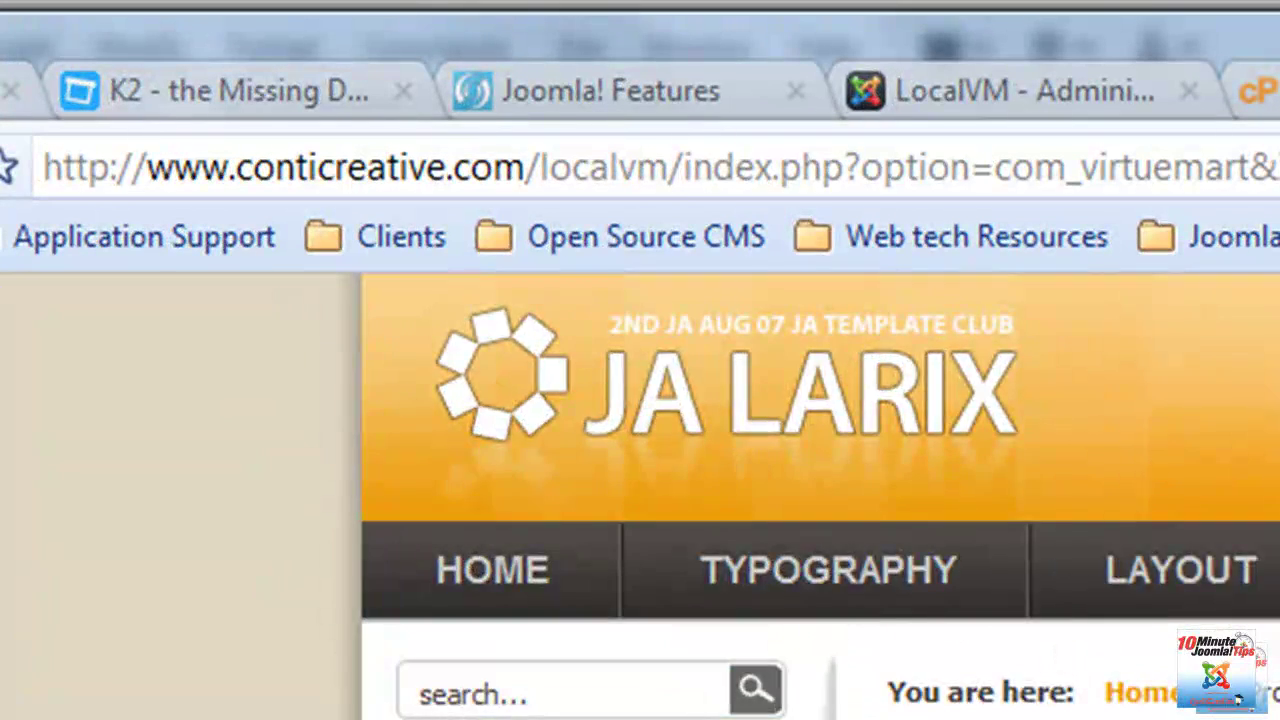
{"action": "scroll", "coordinate": [820, 495], "scroll_direction": "down", "scroll_amount": 5}
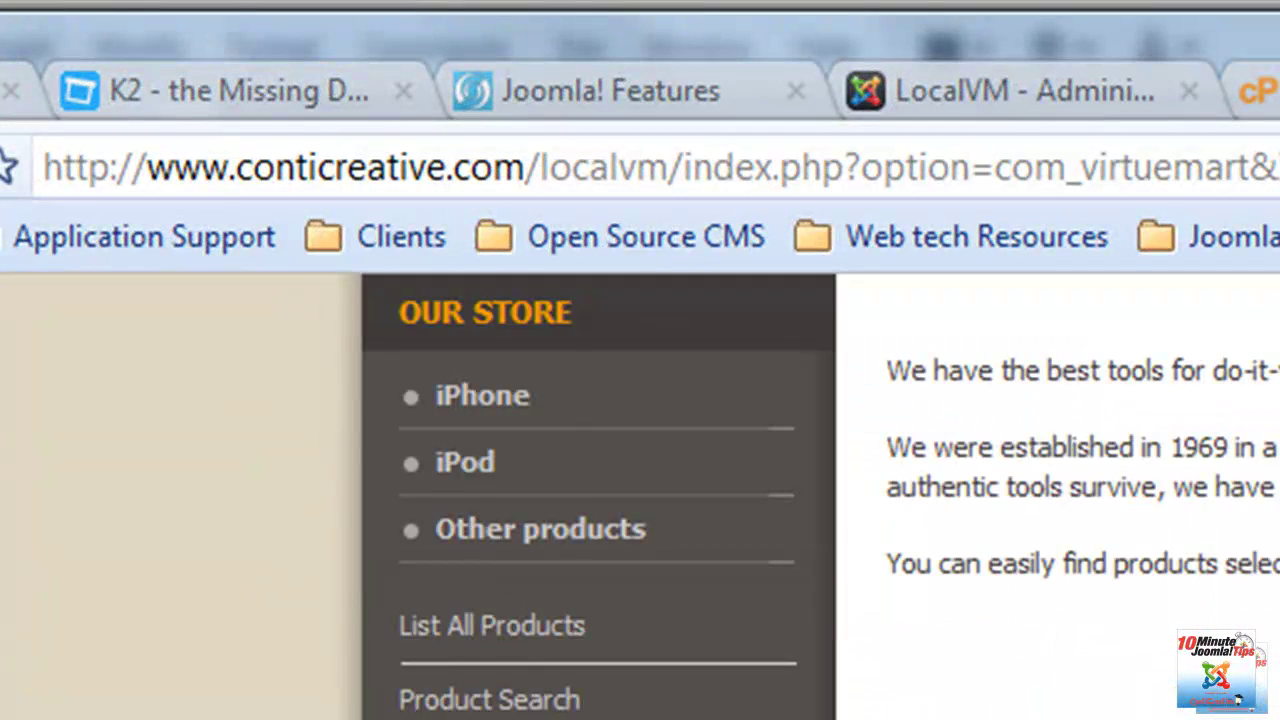
{"action": "scroll", "coordinate": [820, 495], "scroll_direction": "up", "scroll_amount": 5}
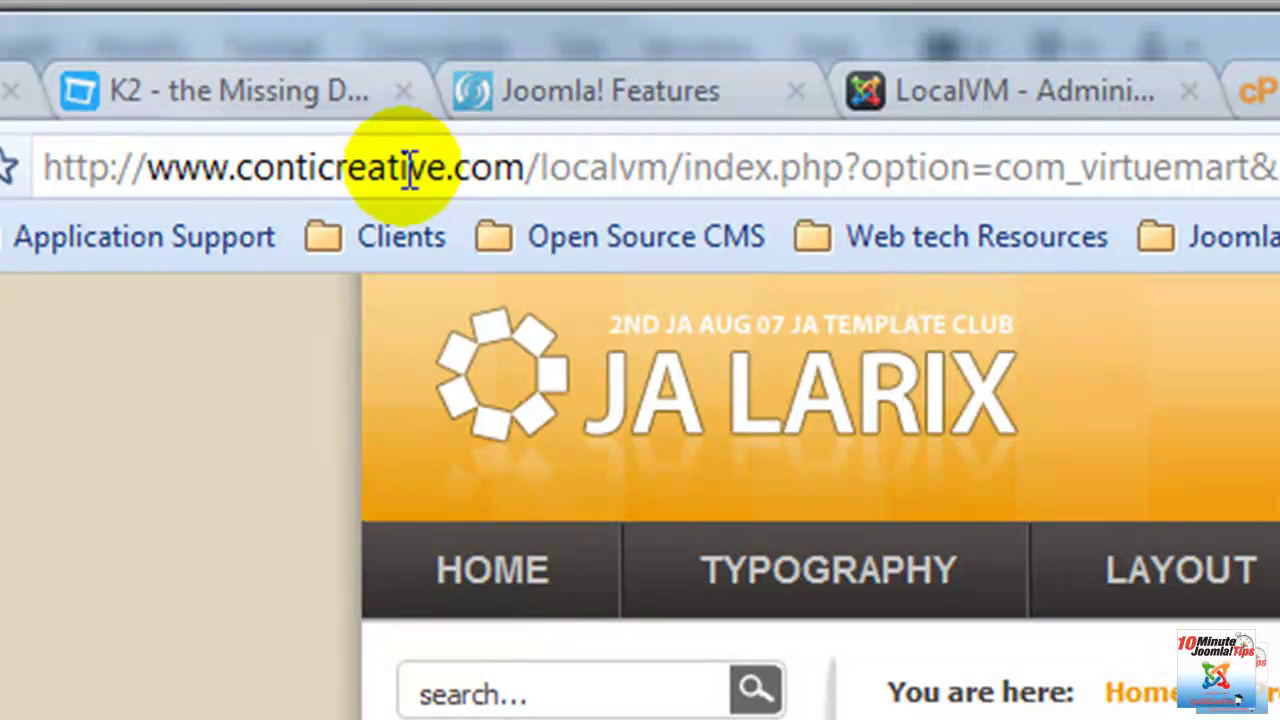
{"action": "left_click_drag", "start_coordinate": [400, 167], "coordinate": [716, 180]}
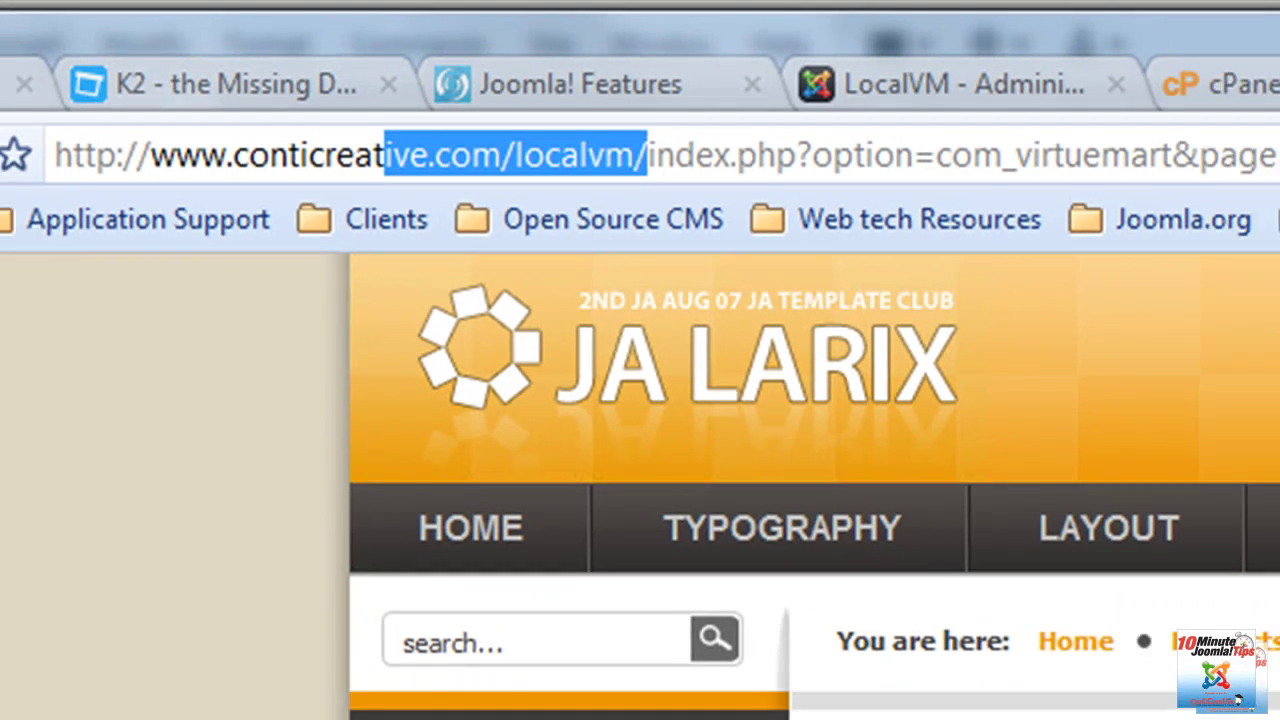